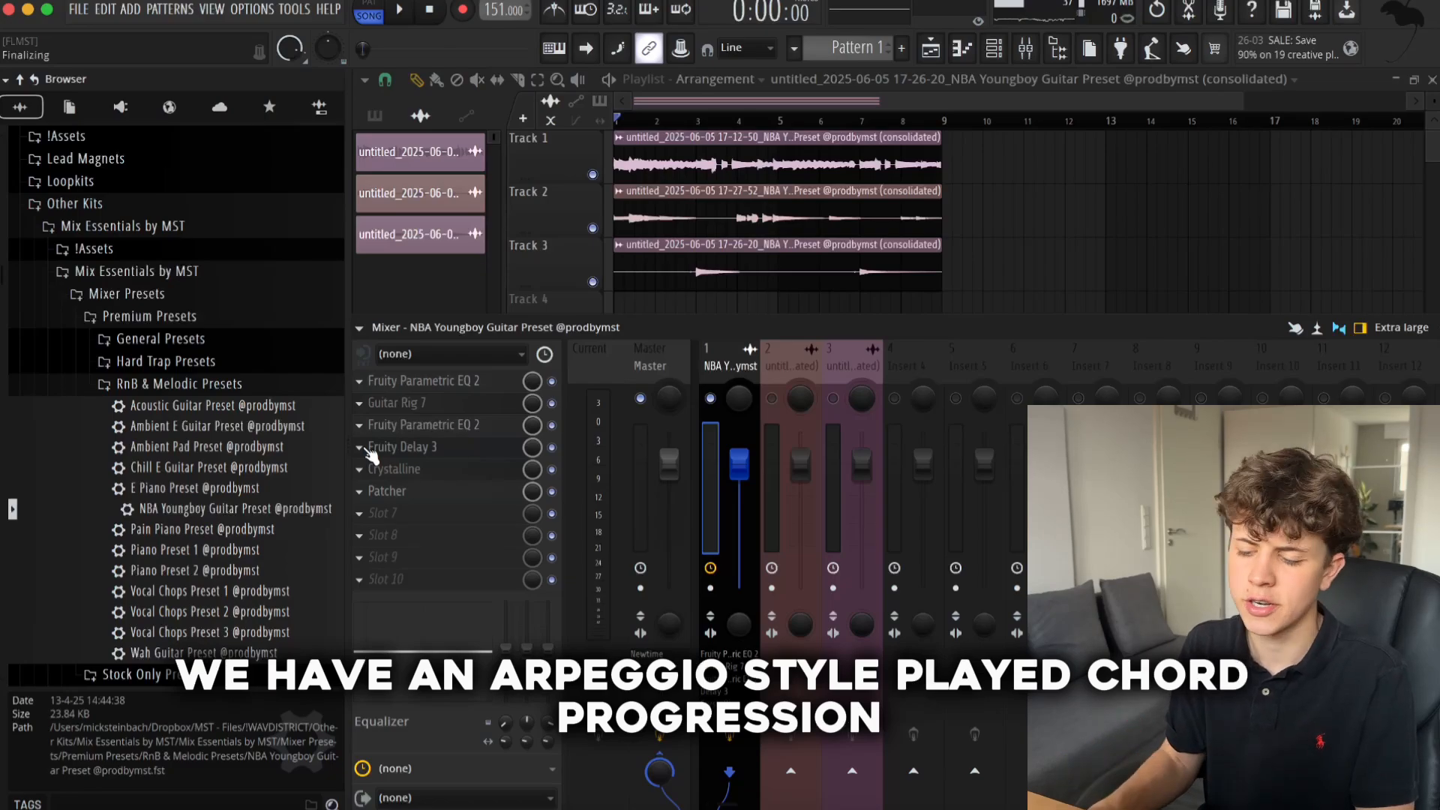
Delete Fruity Delay 3 from mixer track 1 and copy its remaining effect chain to mixer tracks 2 and 3.
{"action": "right_click", "coordinate": [368, 450]}
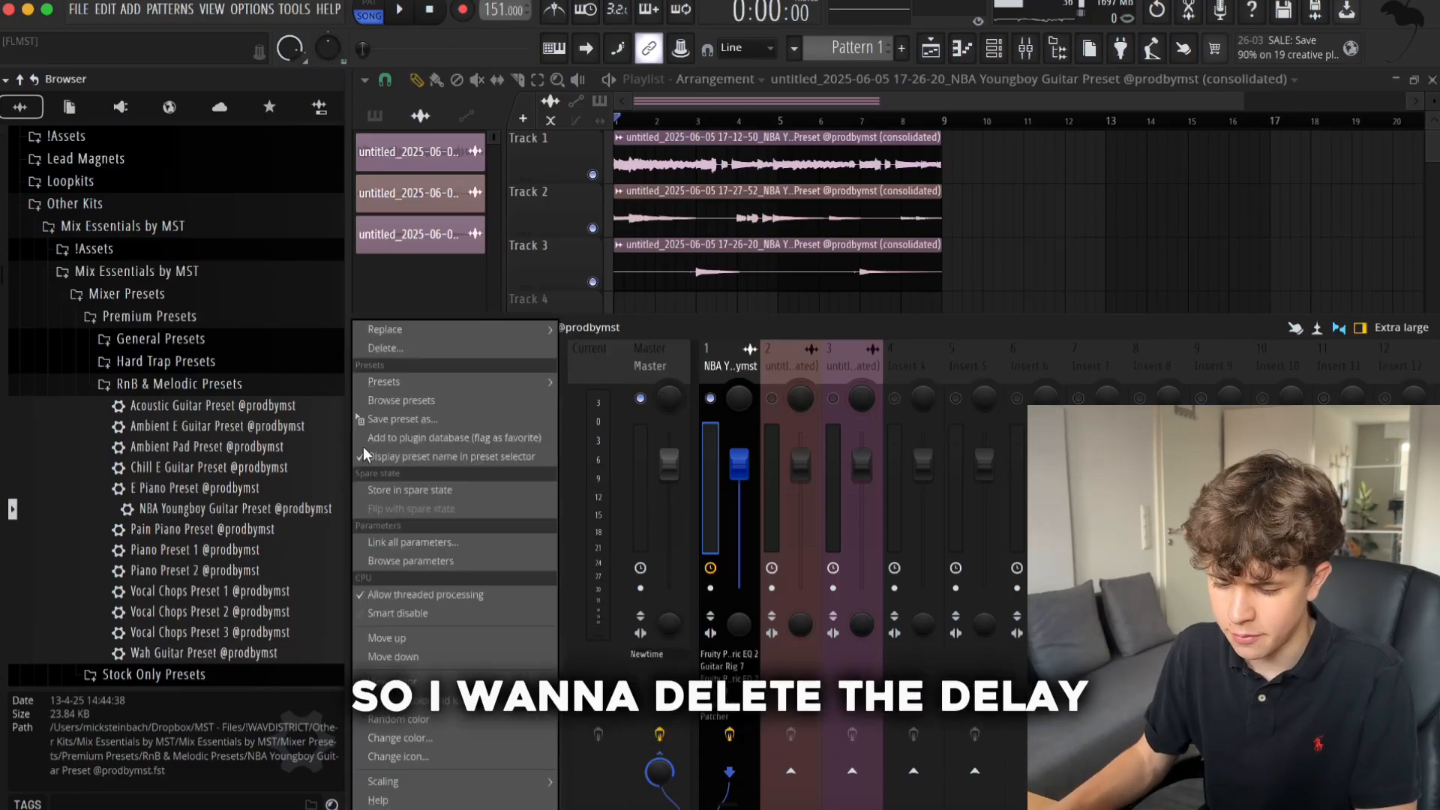
{"action": "left_click", "coordinate": [384, 349]}
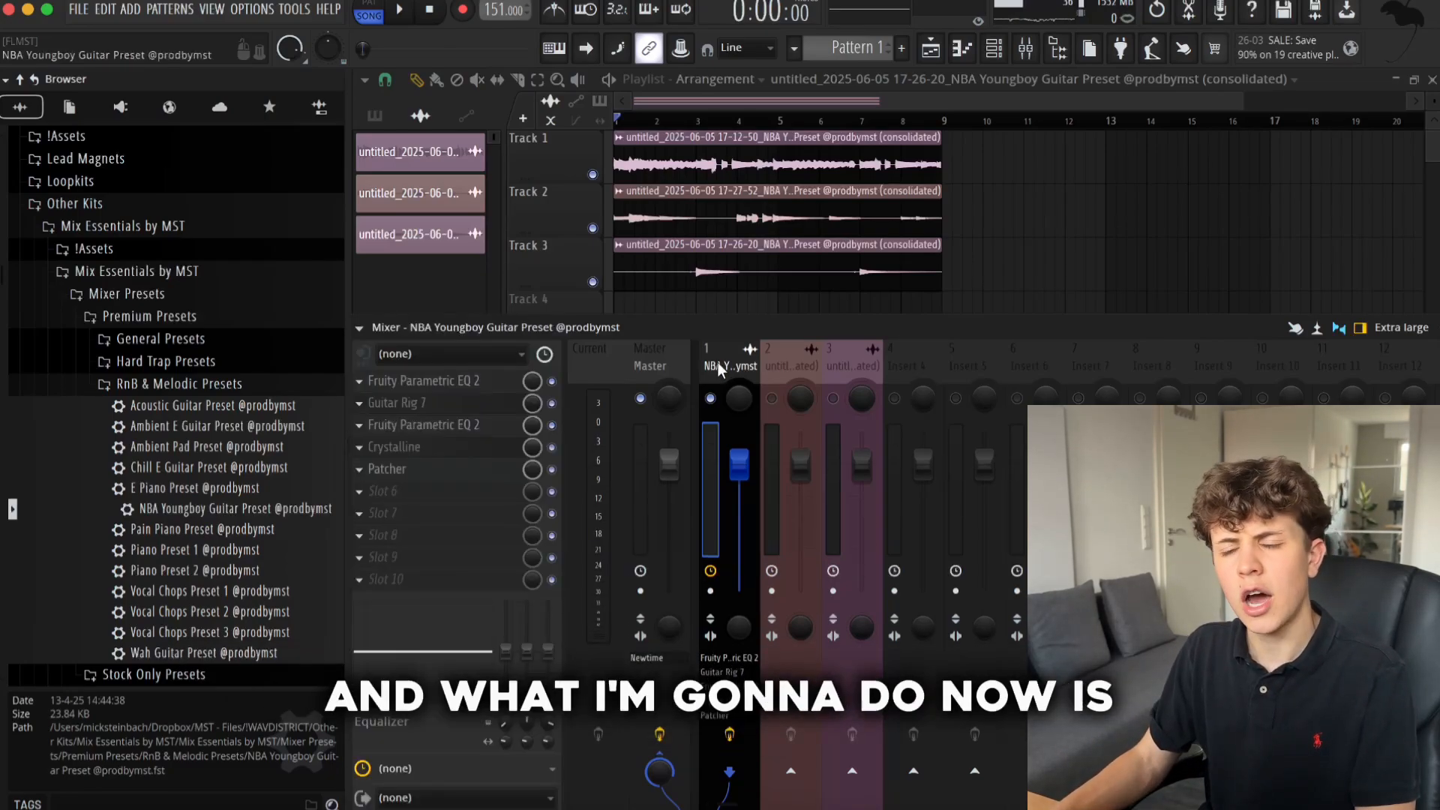
{"action": "right_click", "coordinate": [718, 363]}
{"action": "mouse_move", "coordinate": [825, 367]}
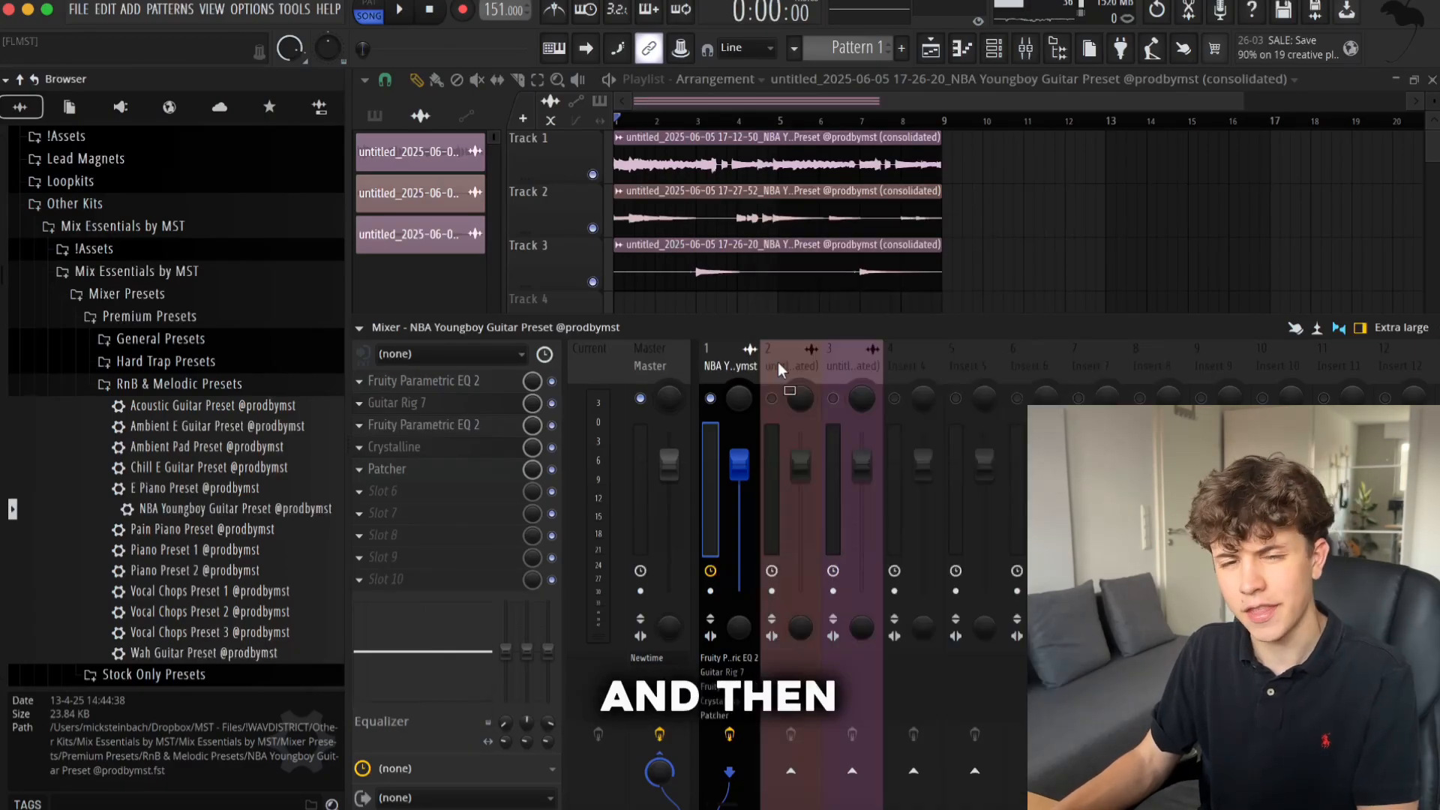
{"action": "left_click_drag", "start_coordinate": [777, 362], "coordinate": [777, 362]}
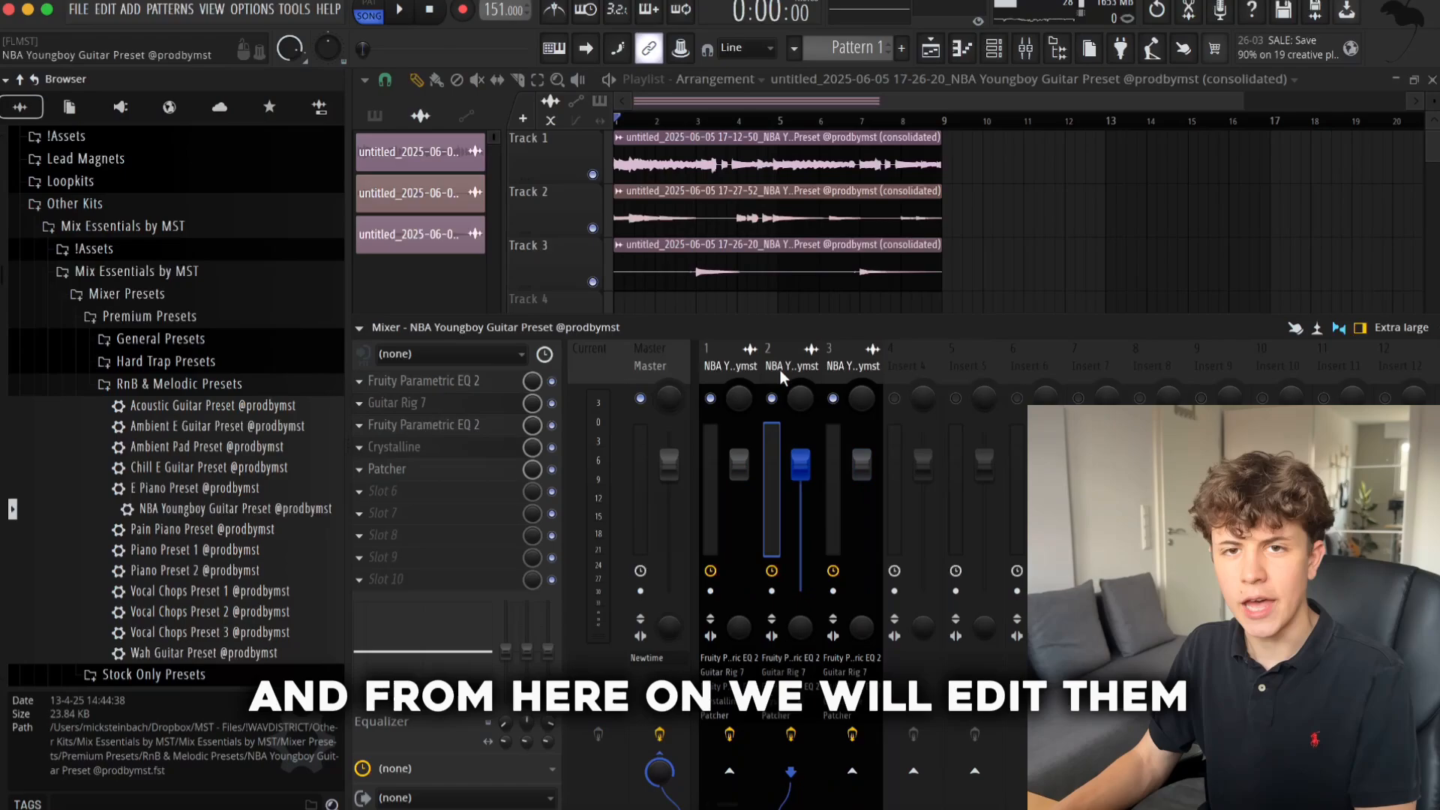
Solo mixer track 2 and raise the low cut of its Fruity Parametric EQ 2 to about 200 Hz.
{"action": "key", "text": "alt+s"}
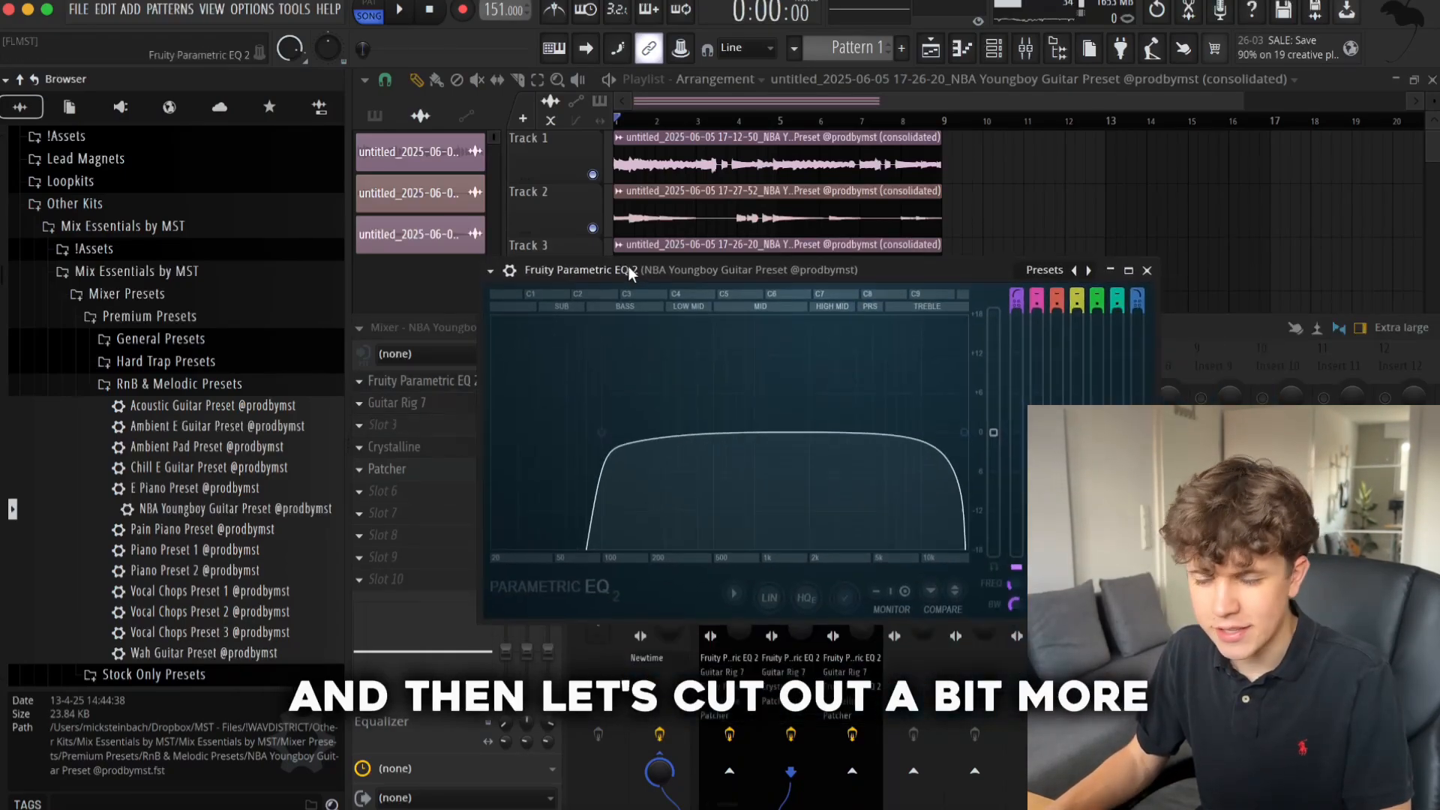
{"action": "left_click_drag", "start_coordinate": [601, 431], "coordinate": [662, 432]}
{"action": "key", "text": "space"}
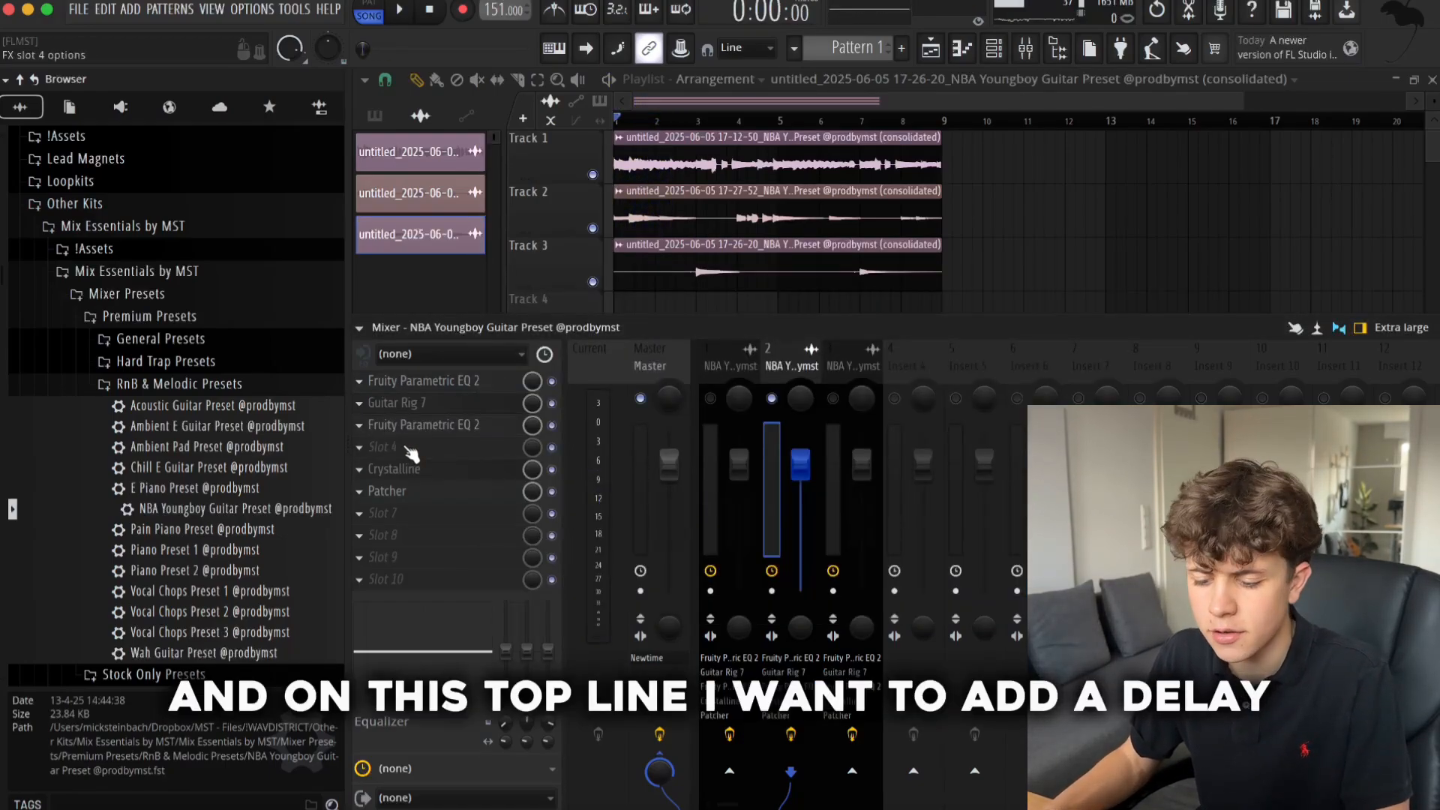
Load H-Delay Stereo into effect slot 4 of mixer track 2.
{"action": "left_click", "coordinate": [411, 450]}
{"action": "left_click", "coordinate": [790, 452]}
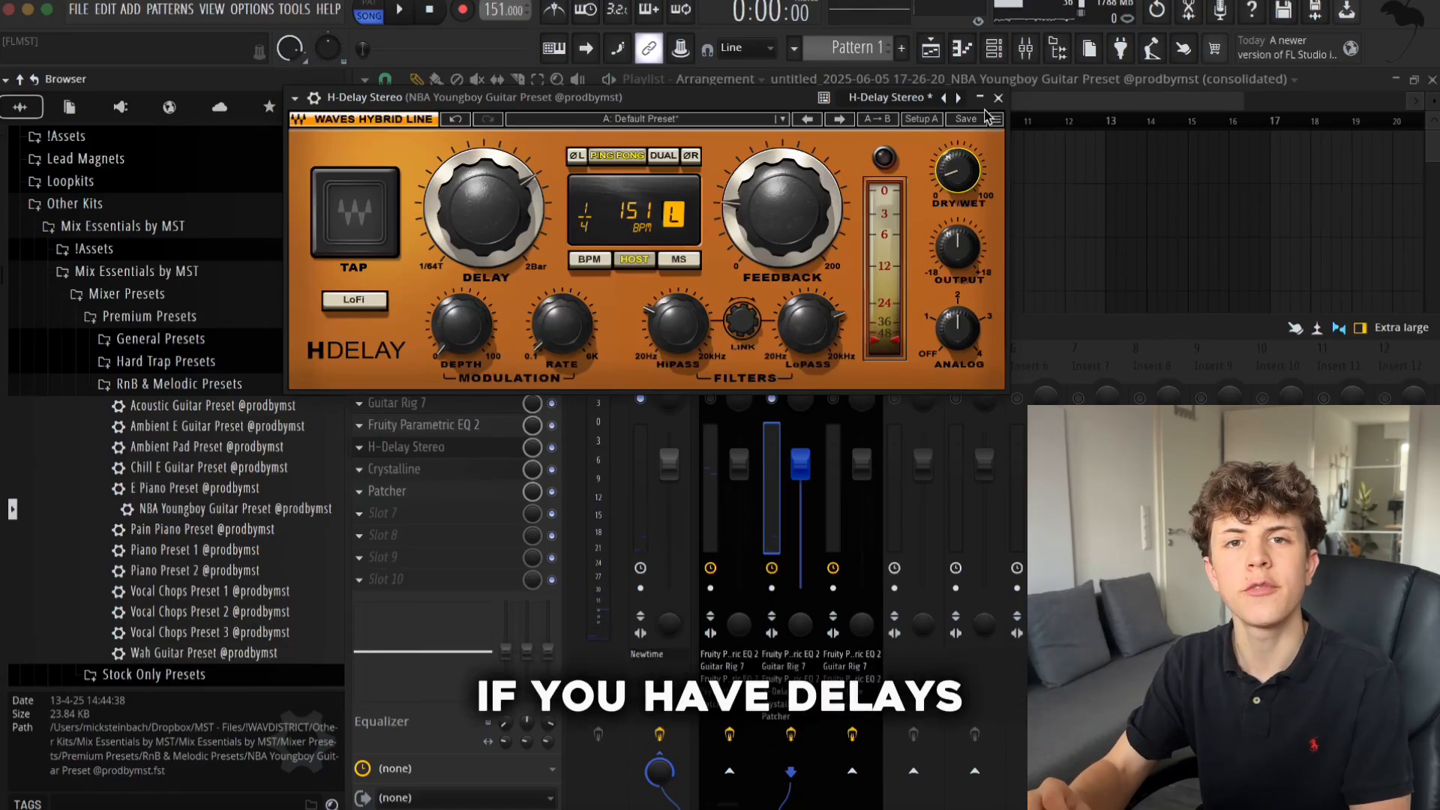
{"action": "left_click", "coordinate": [999, 98]}
Copy the effect chain with the delay from mixer track 2 to track 3 and toggle the L side indicator in the copied H-Delay.
{"action": "right_click", "coordinate": [823, 360]}
{"action": "mouse_move", "coordinate": [851, 366]}
{"action": "left_click", "coordinate": [1101, 389]}
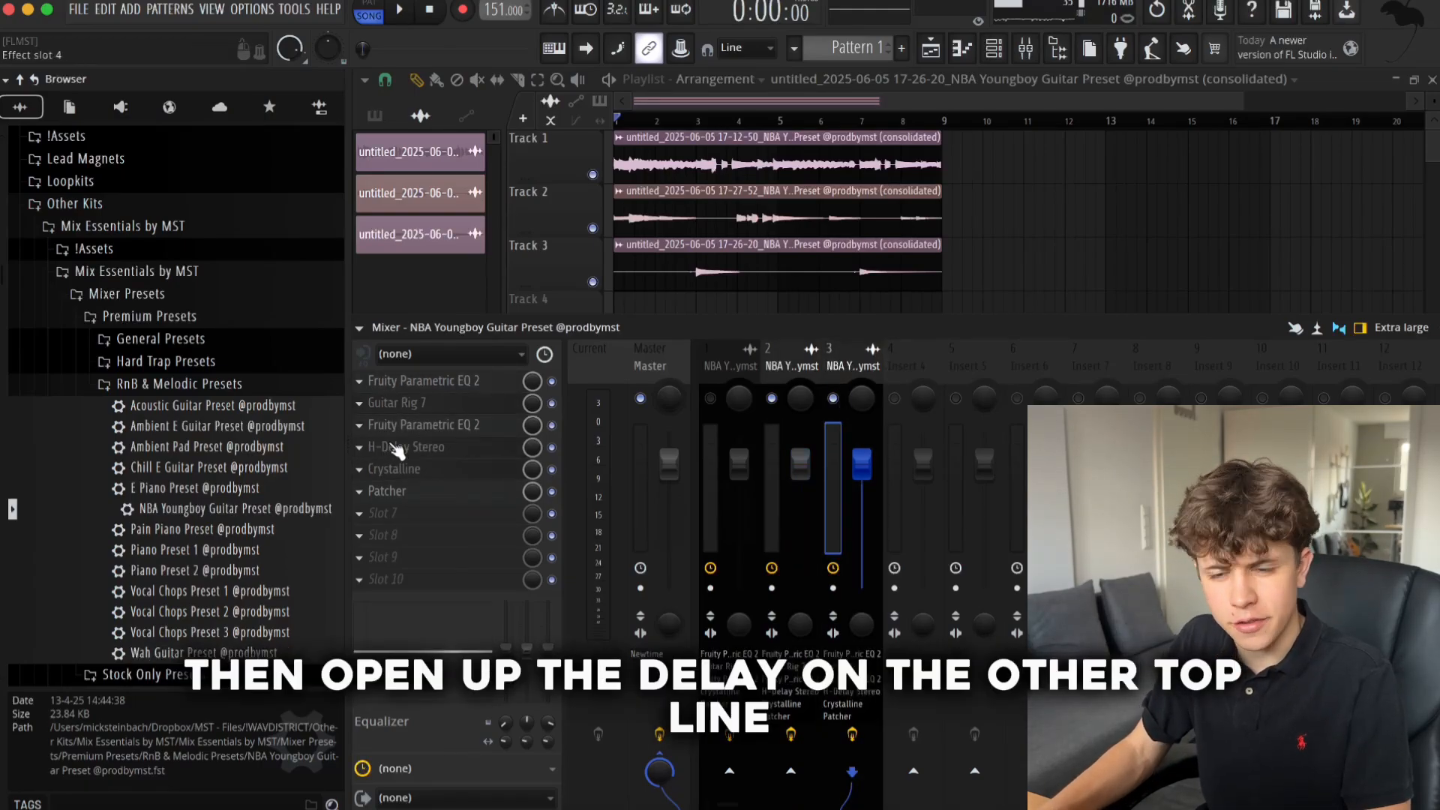
{"action": "left_click", "coordinate": [395, 449]}
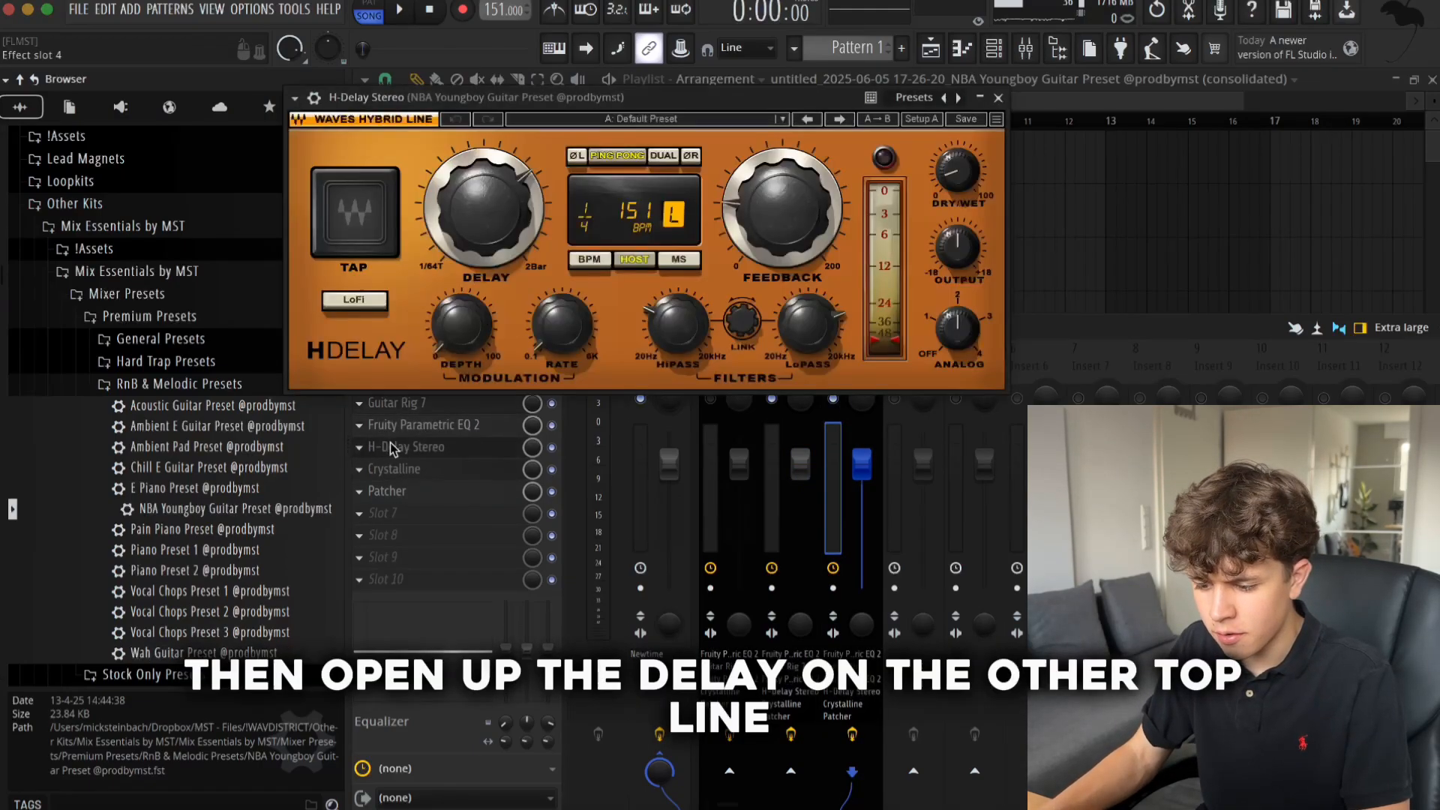
{"action": "left_click", "coordinate": [674, 216]}
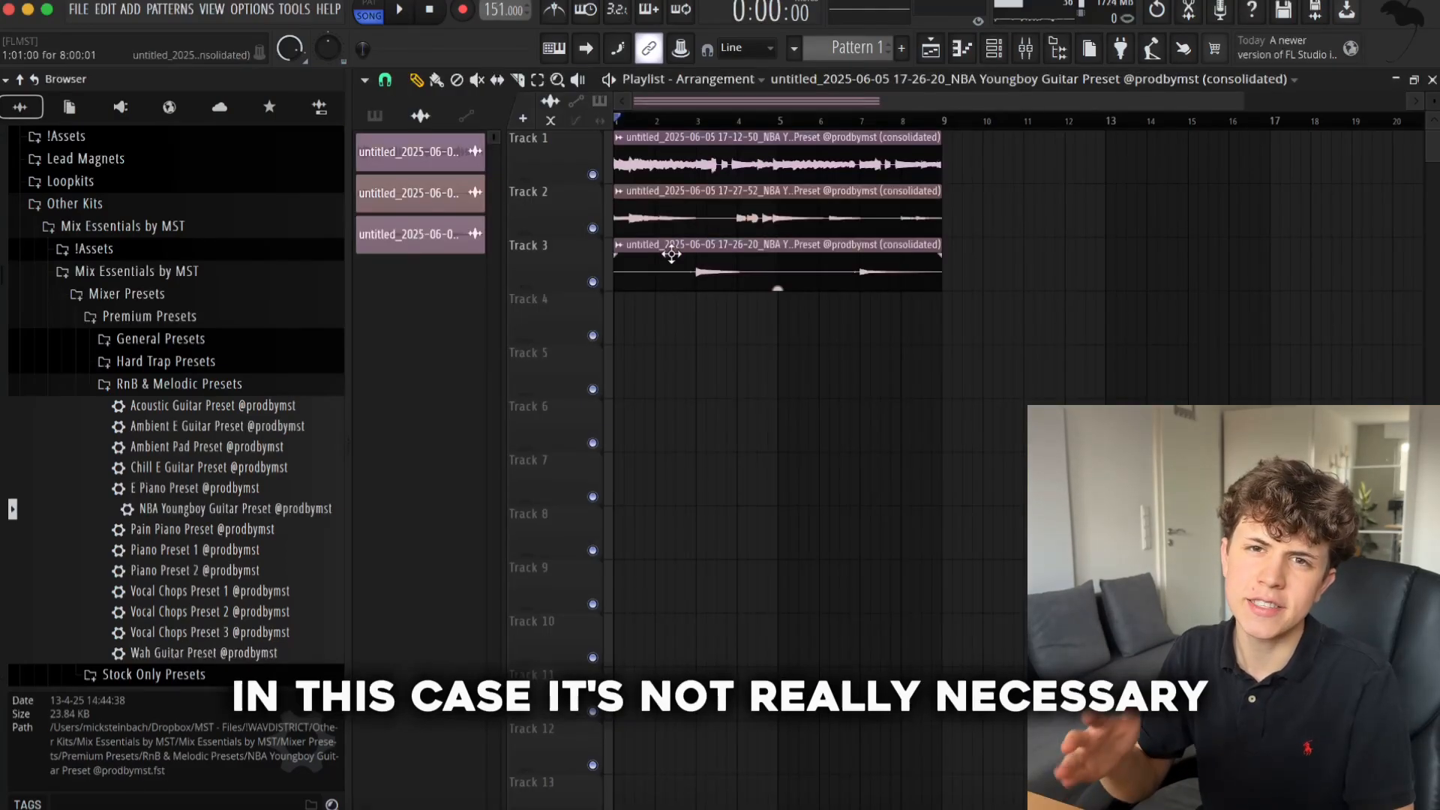
Load Explorer into effect slot 7 of mixer track 3 to add texture to the second top line.
{"action": "scroll", "coordinate": [671, 255], "scroll_direction": "up", "scroll_amount": 5}
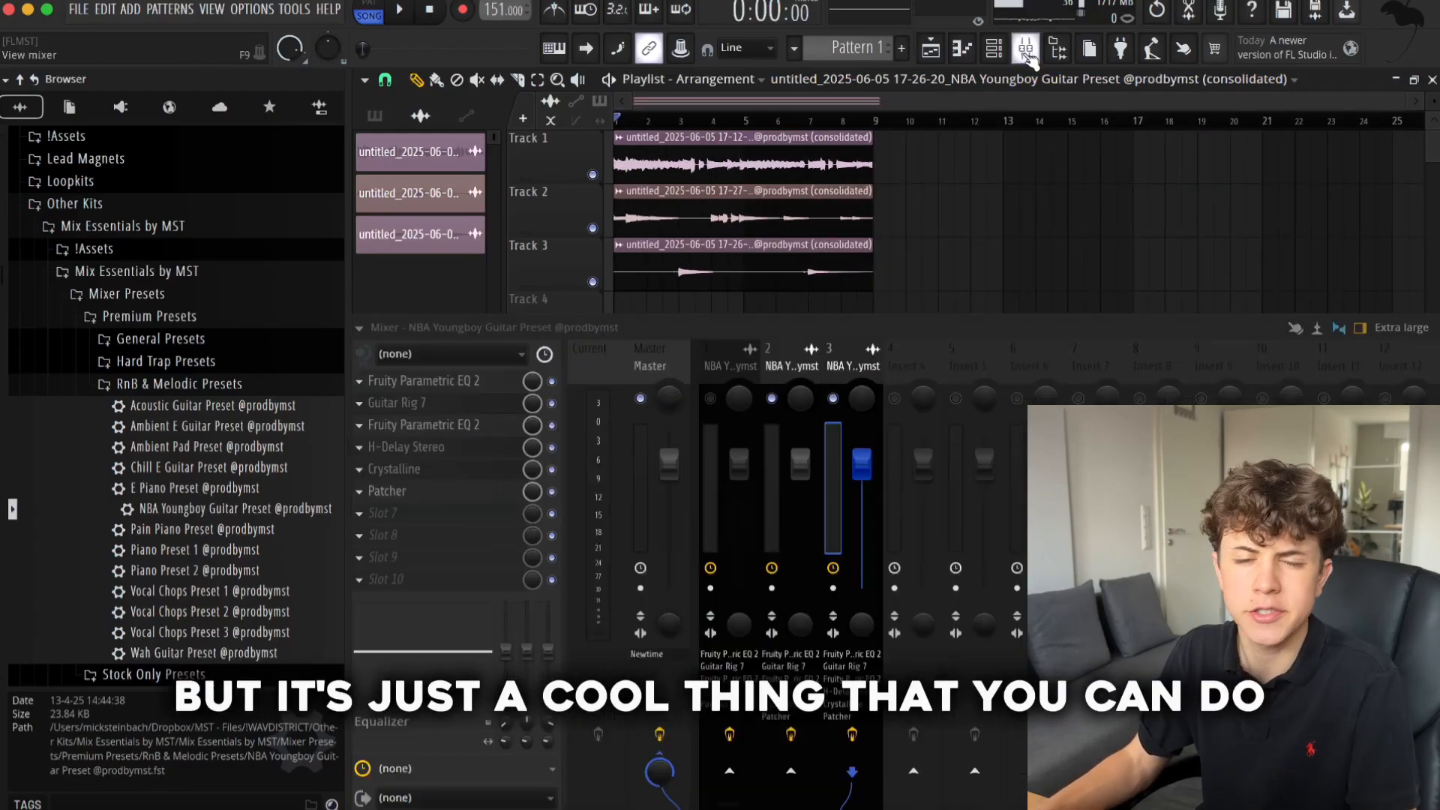
{"action": "left_click", "coordinate": [1027, 53]}
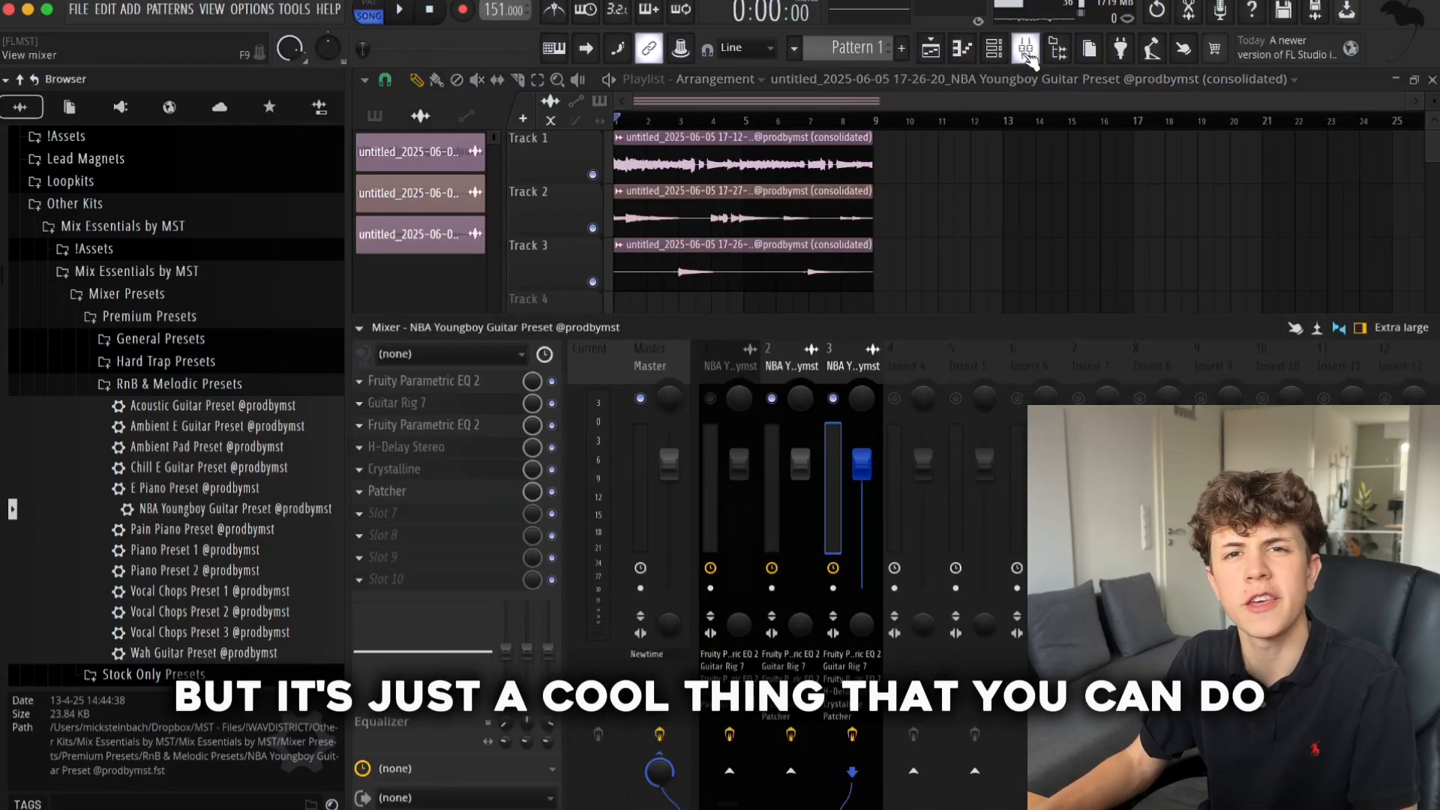
{"action": "left_click", "coordinate": [402, 515]}
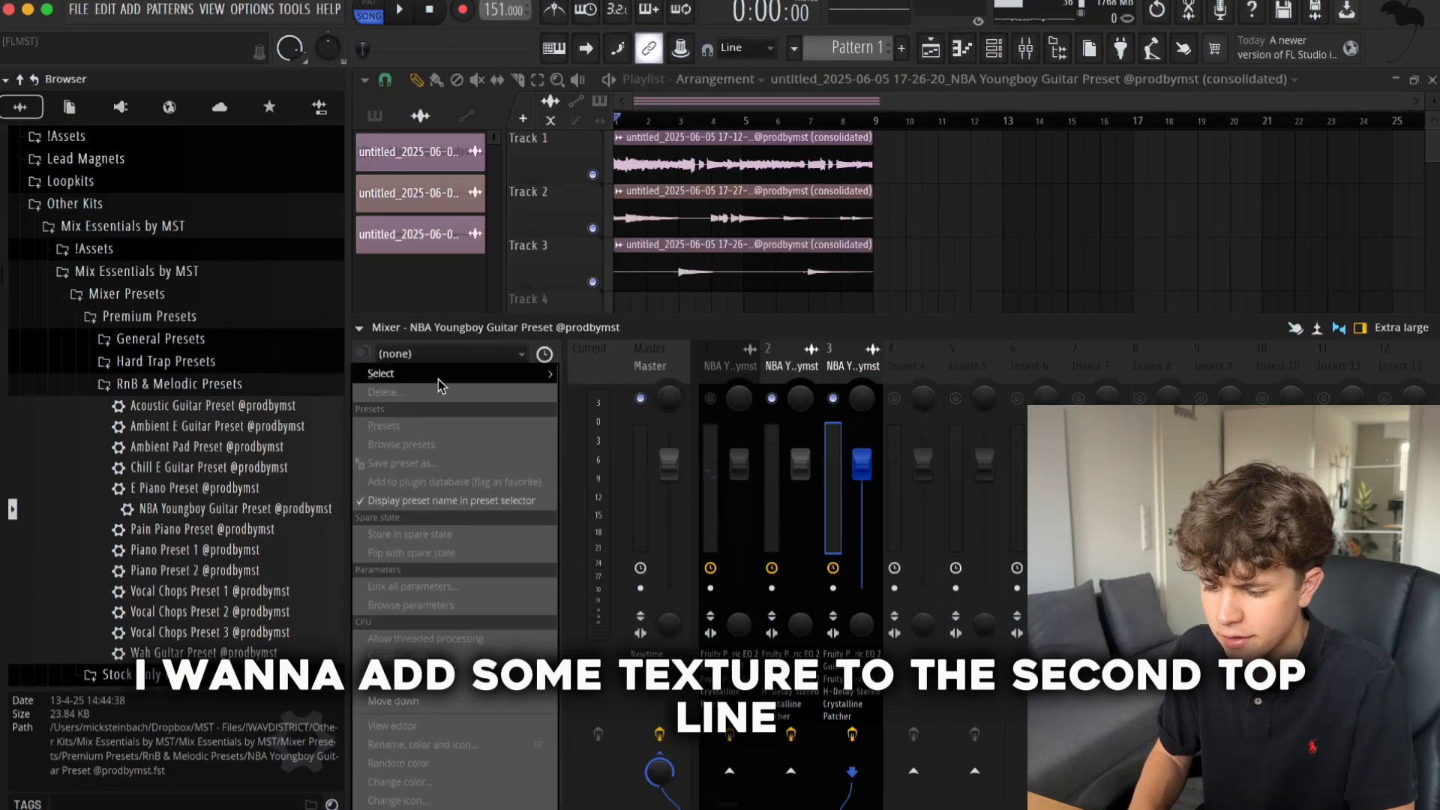
{"action": "mouse_move", "coordinate": [438, 378]}
{"action": "left_click", "coordinate": [638, 379]}
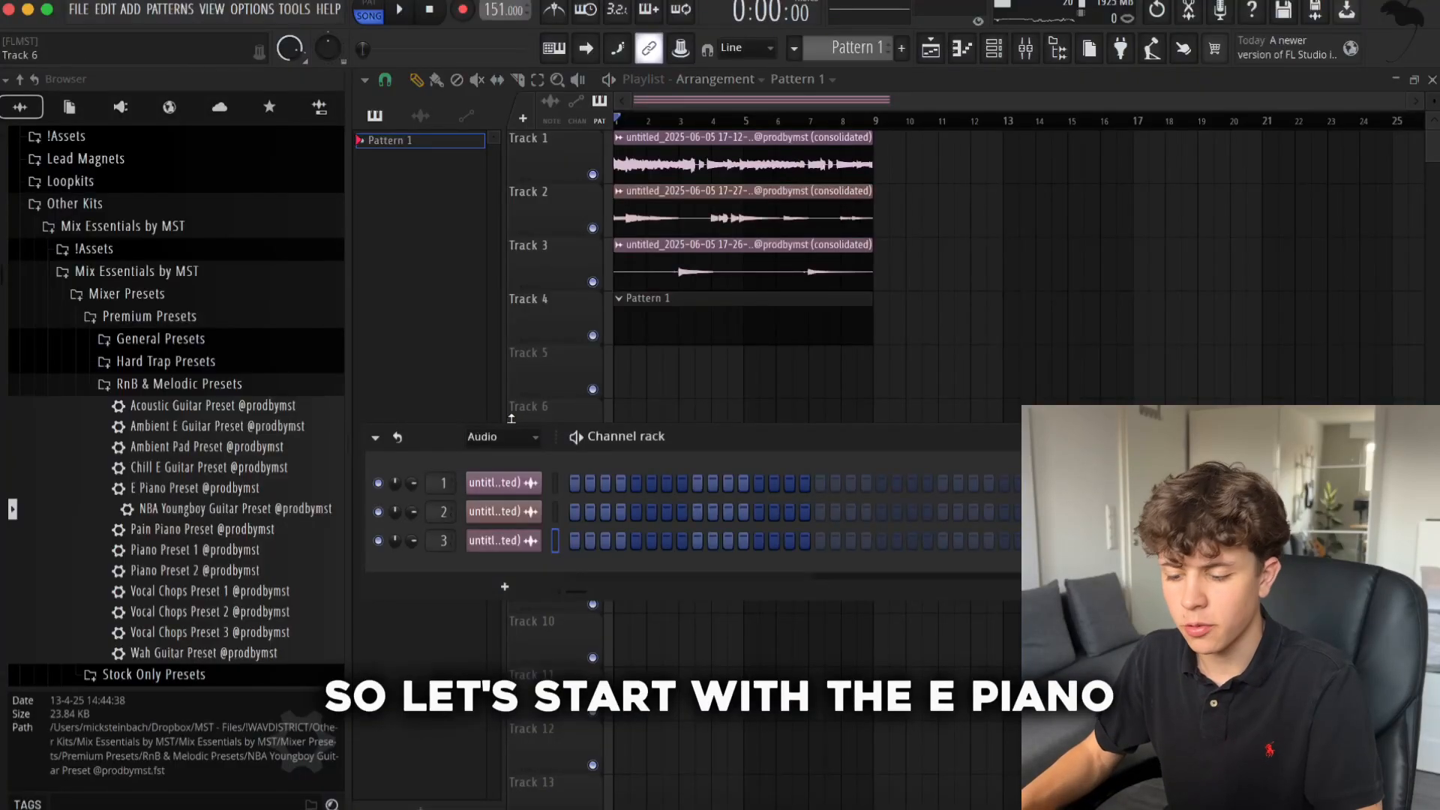
Filter the channel rack to Unsorted and add a ZENOLOGY channel for the e-piano.
{"action": "left_click", "coordinate": [502, 439]}
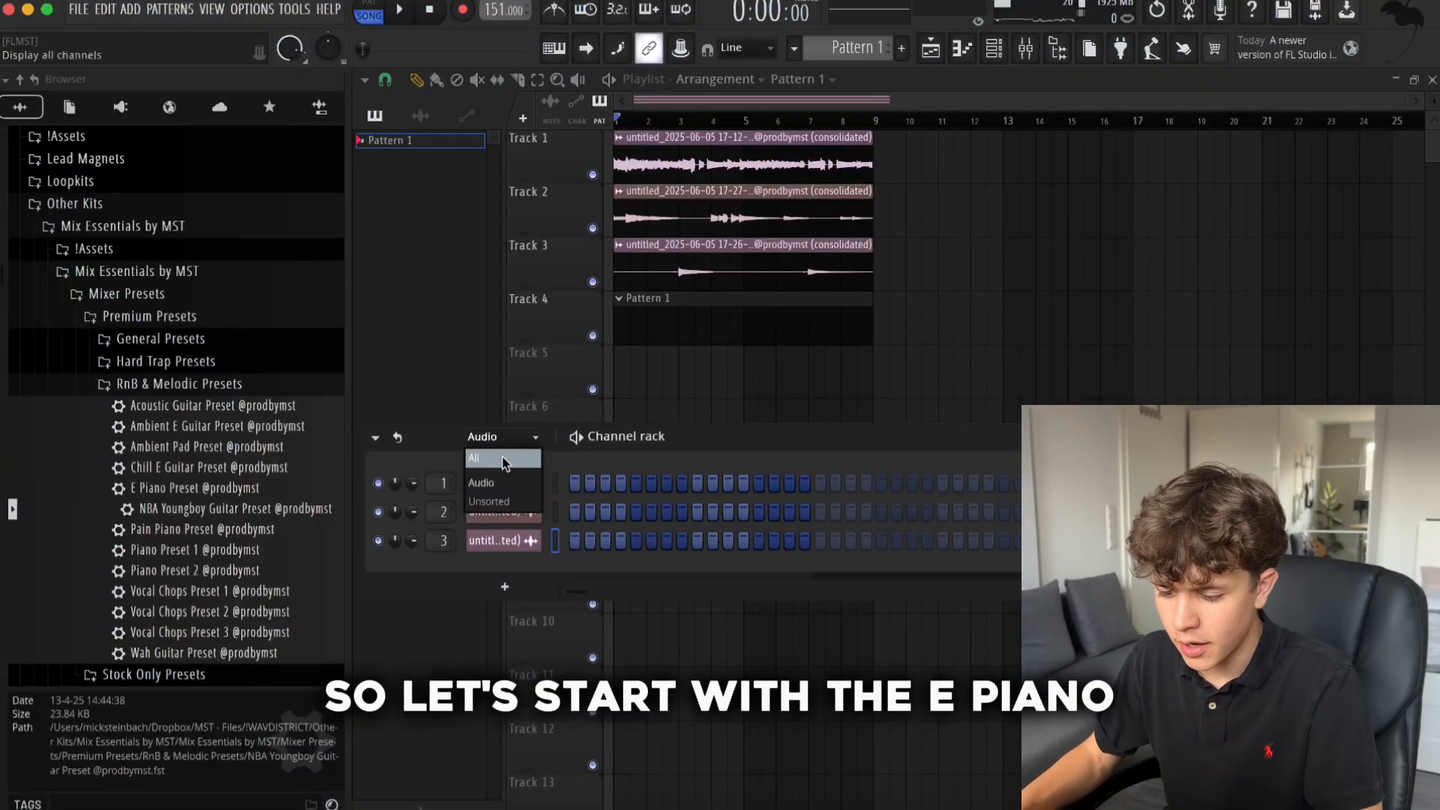
{"action": "left_click", "coordinate": [489, 501]}
{"action": "left_click", "coordinate": [498, 531]}
{"action": "left_click", "coordinate": [700, 402]}
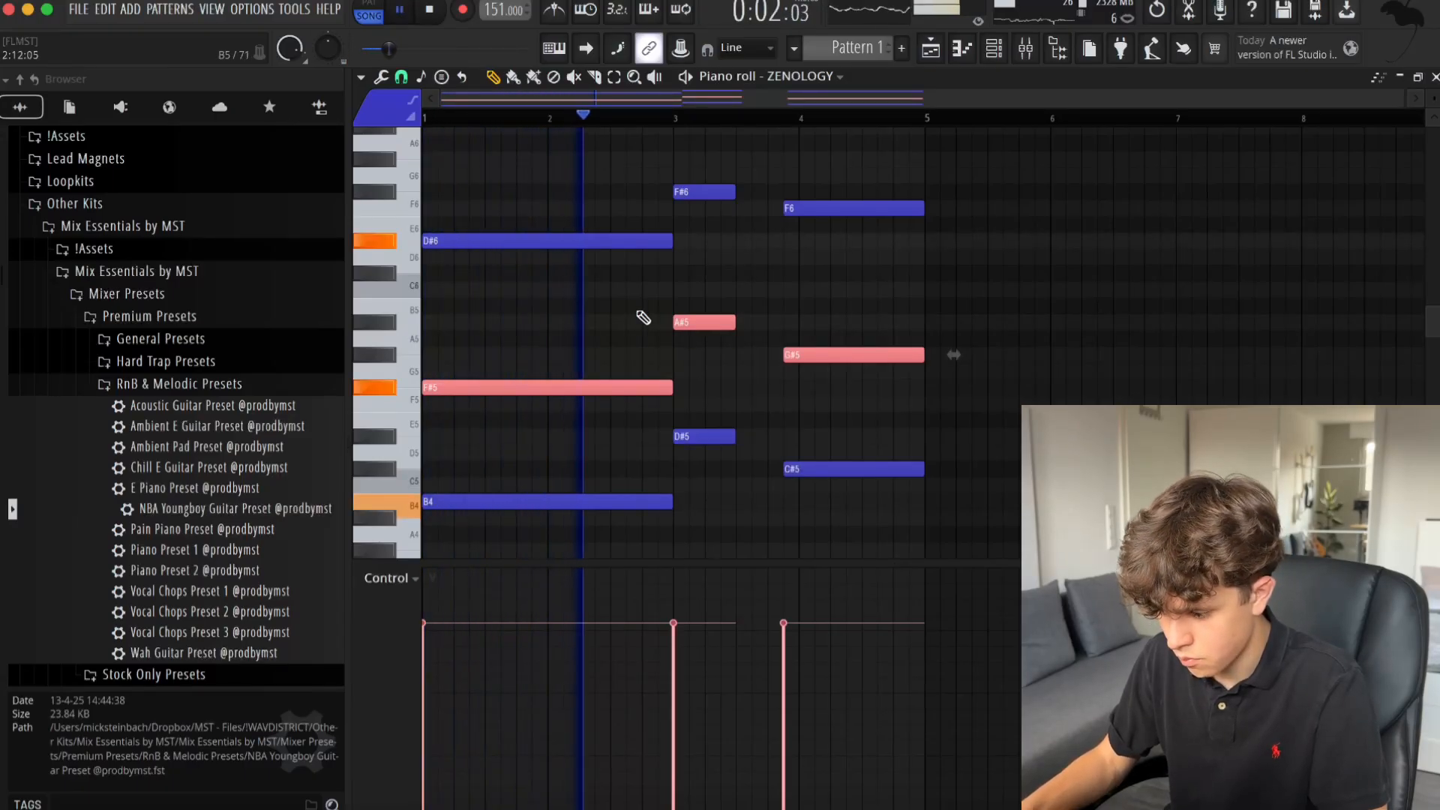
Lower the velocity of the lowest chord notes in the ZENOLOGY piano roll and duplicate the four-bar progression after itself.
{"action": "left_click_drag", "start_coordinate": [628, 421], "coordinate": [868, 547]}
{"action": "scroll", "coordinate": [832, 432], "scroll_direction": "down", "scroll_amount": 3}
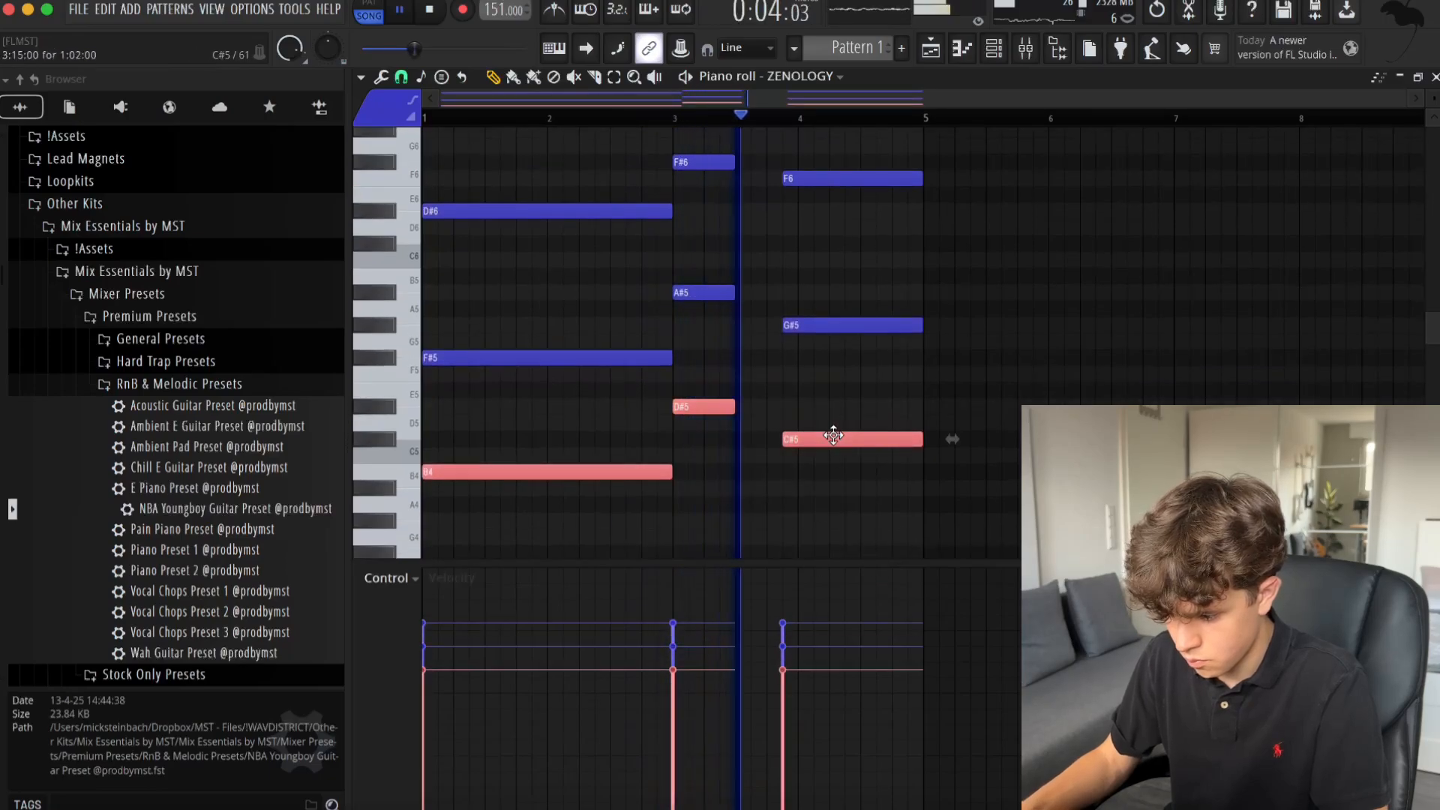
{"action": "left_click", "coordinate": [776, 358], "text": "super"}
{"action": "key", "text": "super+b"}
{"action": "scroll", "coordinate": [775, 358], "scroll_direction": "down", "scroll_amount": 3}
{"action": "key", "text": "super+d"}
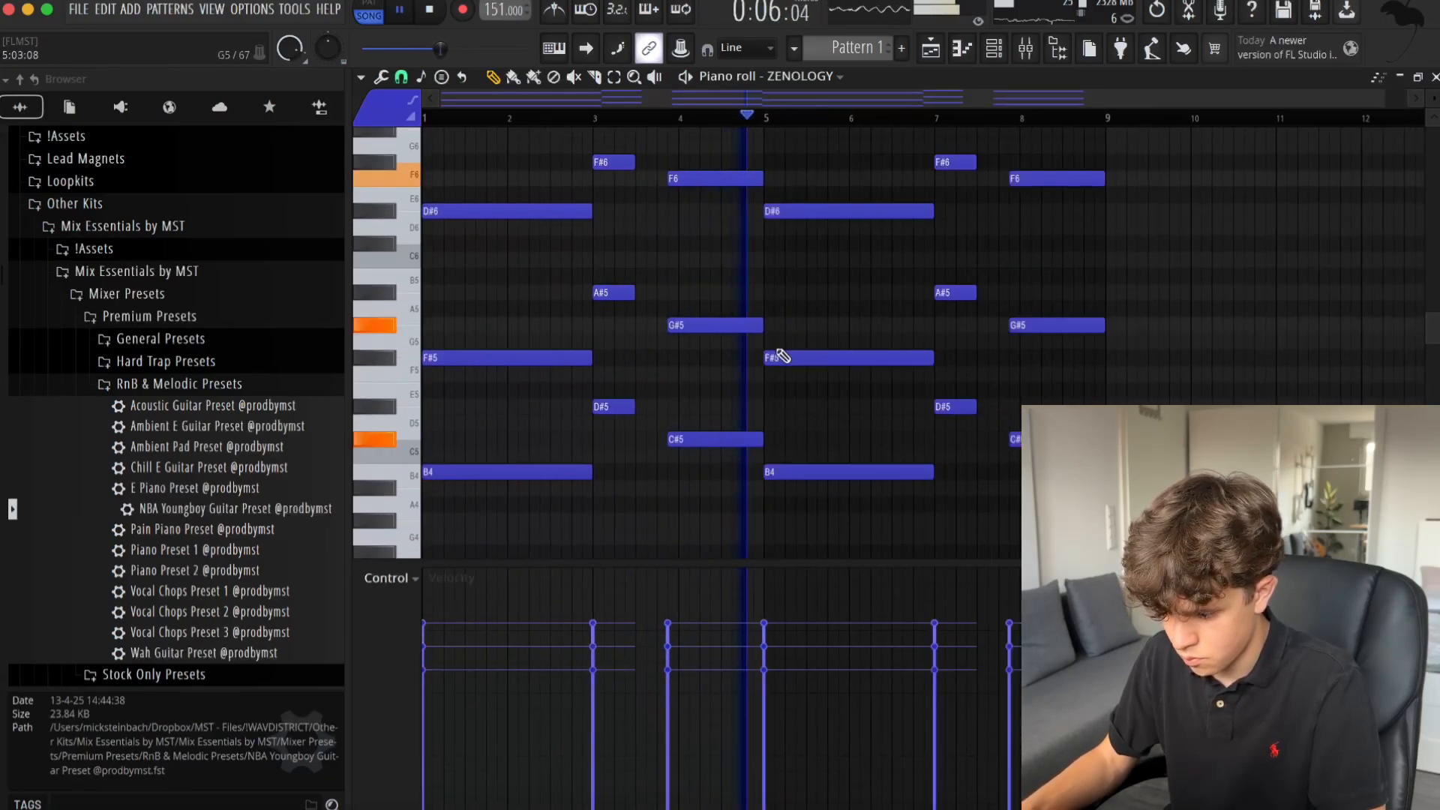
Transpose the ZENOLOGY chord notes down one octave and play them back.
{"action": "key", "text": "space"}
{"action": "key", "text": "super+Down"}
{"action": "key", "text": "space"}
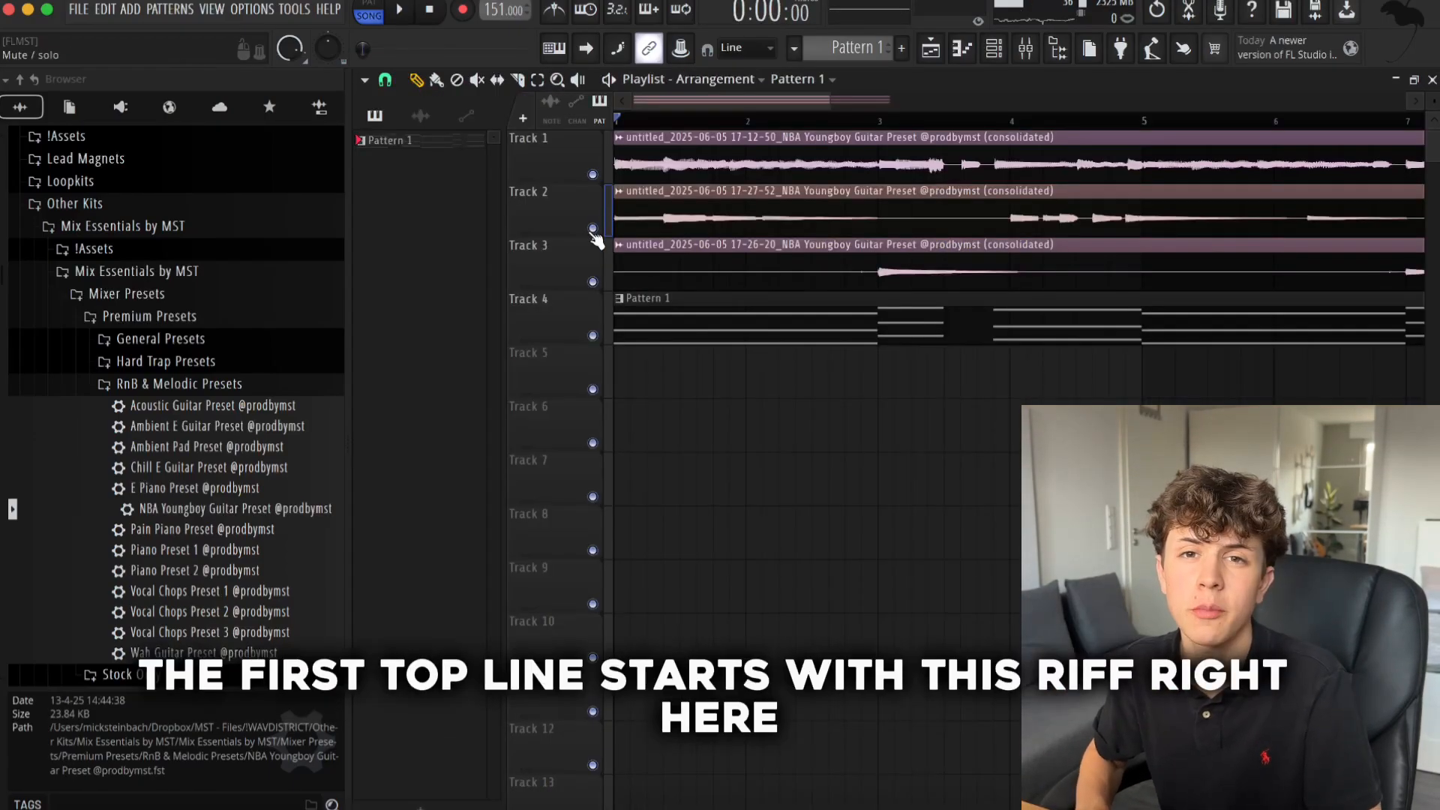
Solo playlist track 2 to hear its riff, and draw F#5, C#6 and G#5 melody notes in bar 5 of the ZENOLOGY piano roll.
{"action": "right_click", "coordinate": [593, 229]}
{"action": "key", "text": "space"}
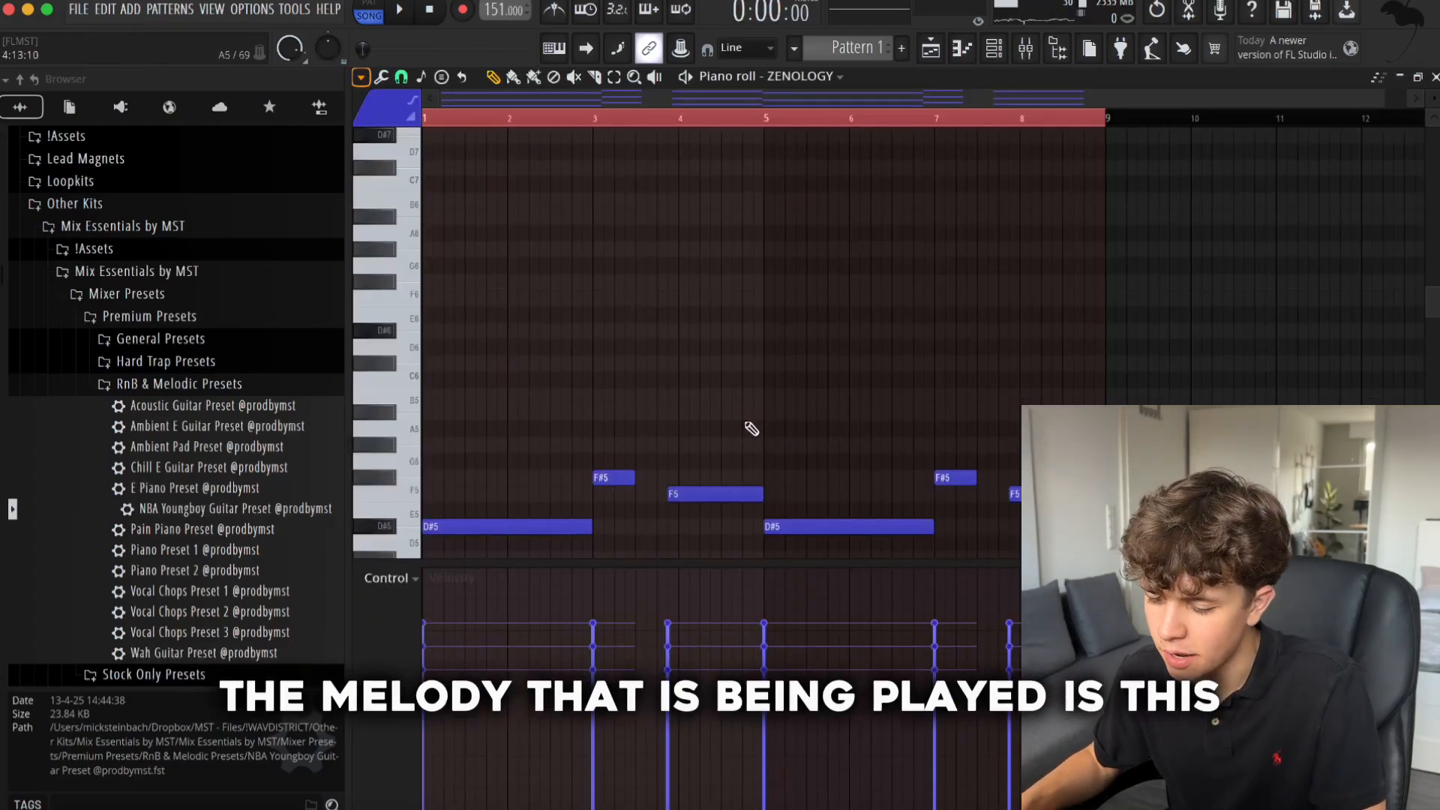
{"action": "scroll", "coordinate": [751, 428], "scroll_direction": "down", "scroll_amount": 2}
{"action": "left_click", "coordinate": [762, 427]}
{"action": "left_click", "coordinate": [789, 315]}
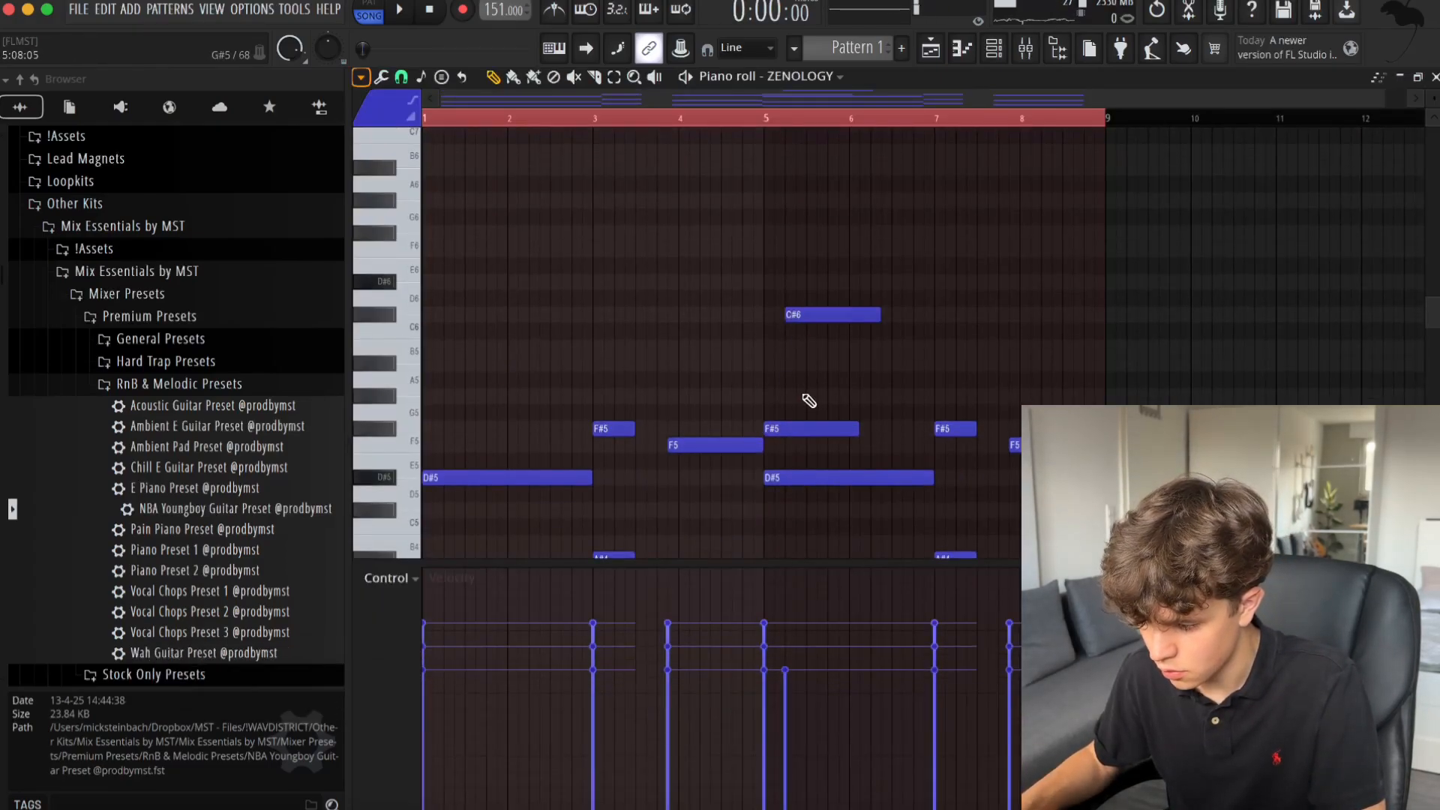
{"action": "left_click", "coordinate": [826, 395]}
{"action": "left_click", "coordinate": [860, 430]}
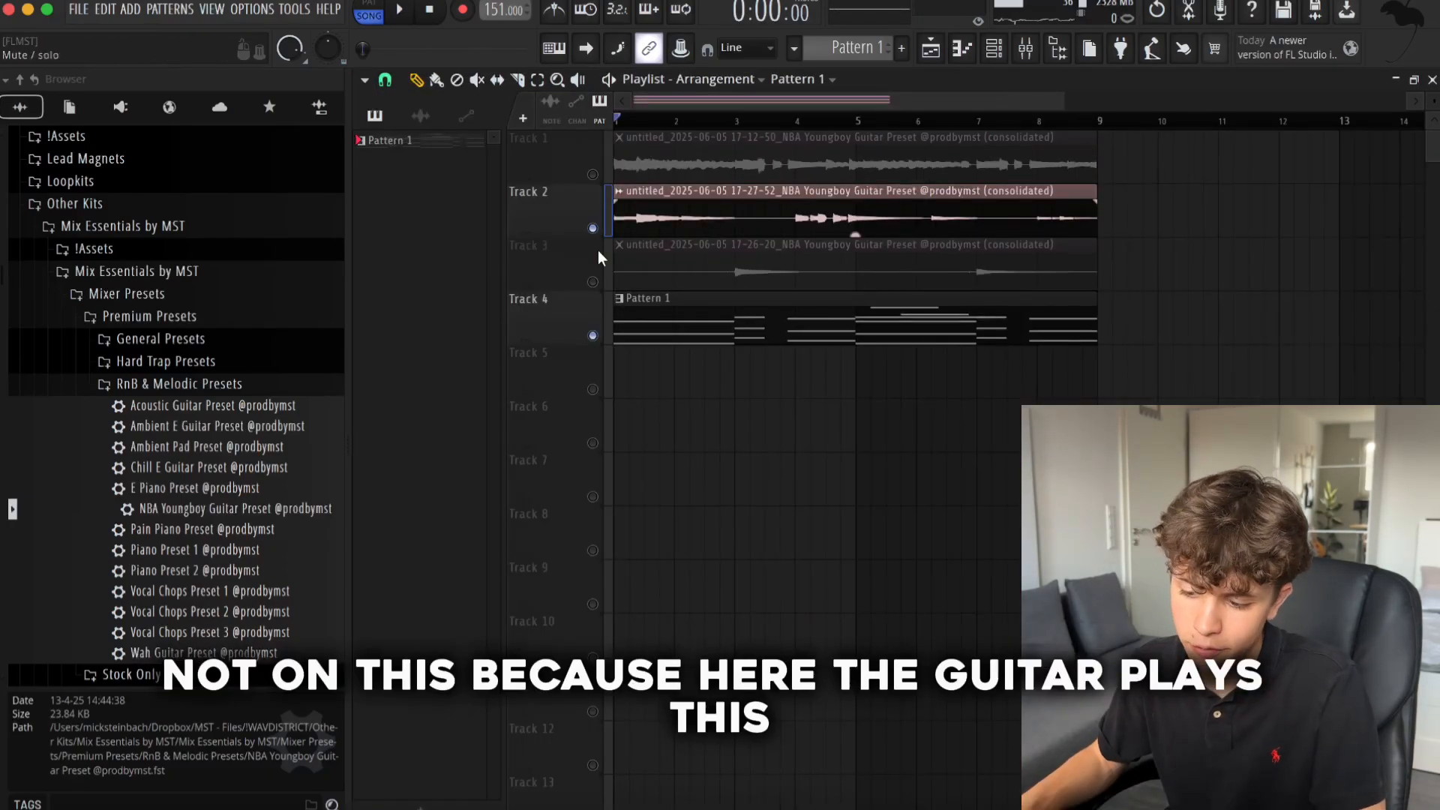
Lengthen the F#5 note starting at bar 5 so it ends at the start of bar 7.
{"action": "scroll", "coordinate": [584, 235], "scroll_direction": "up", "scroll_amount": 5}
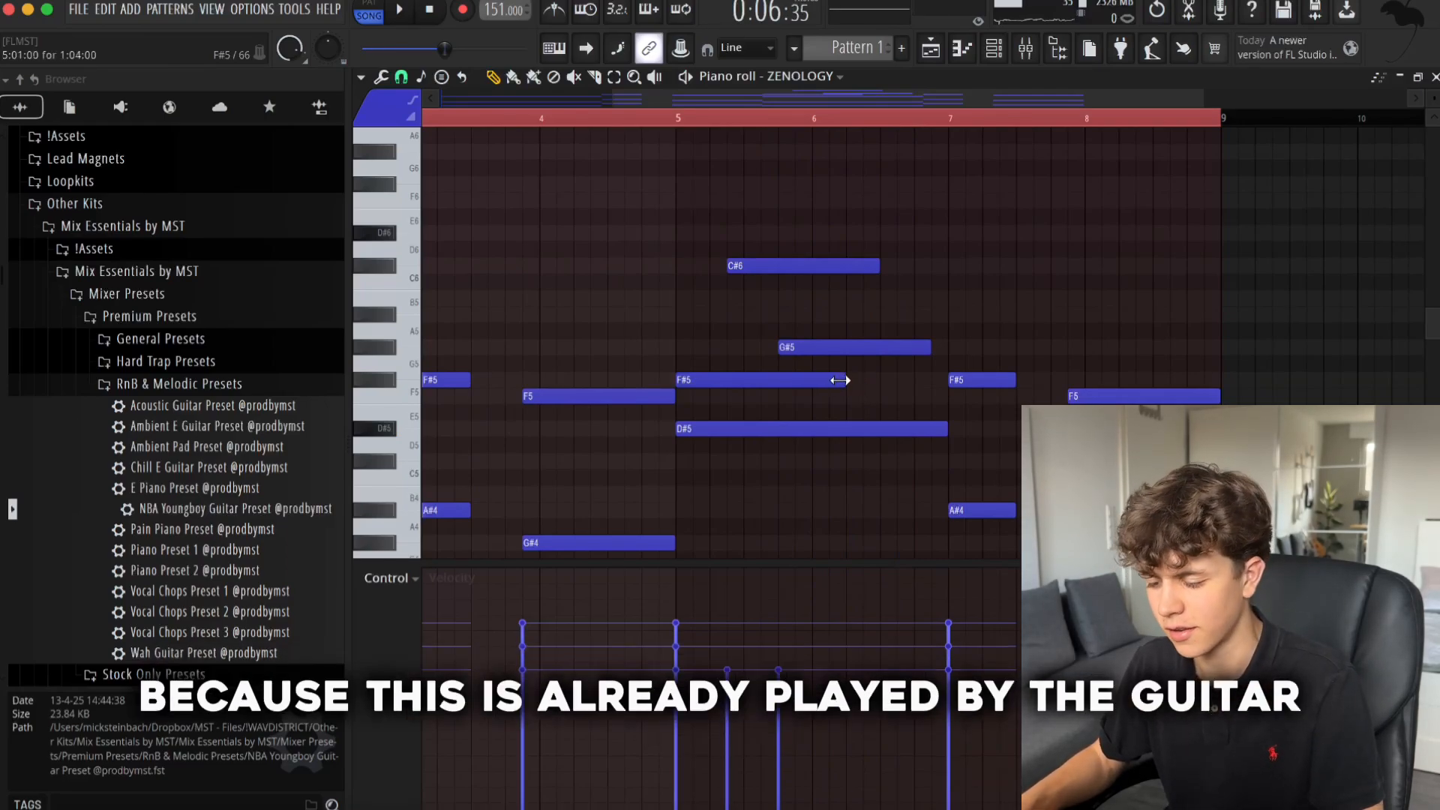
{"action": "key", "text": "space"}
{"action": "left_click_drag", "start_coordinate": [840, 380], "coordinate": [944, 375]}
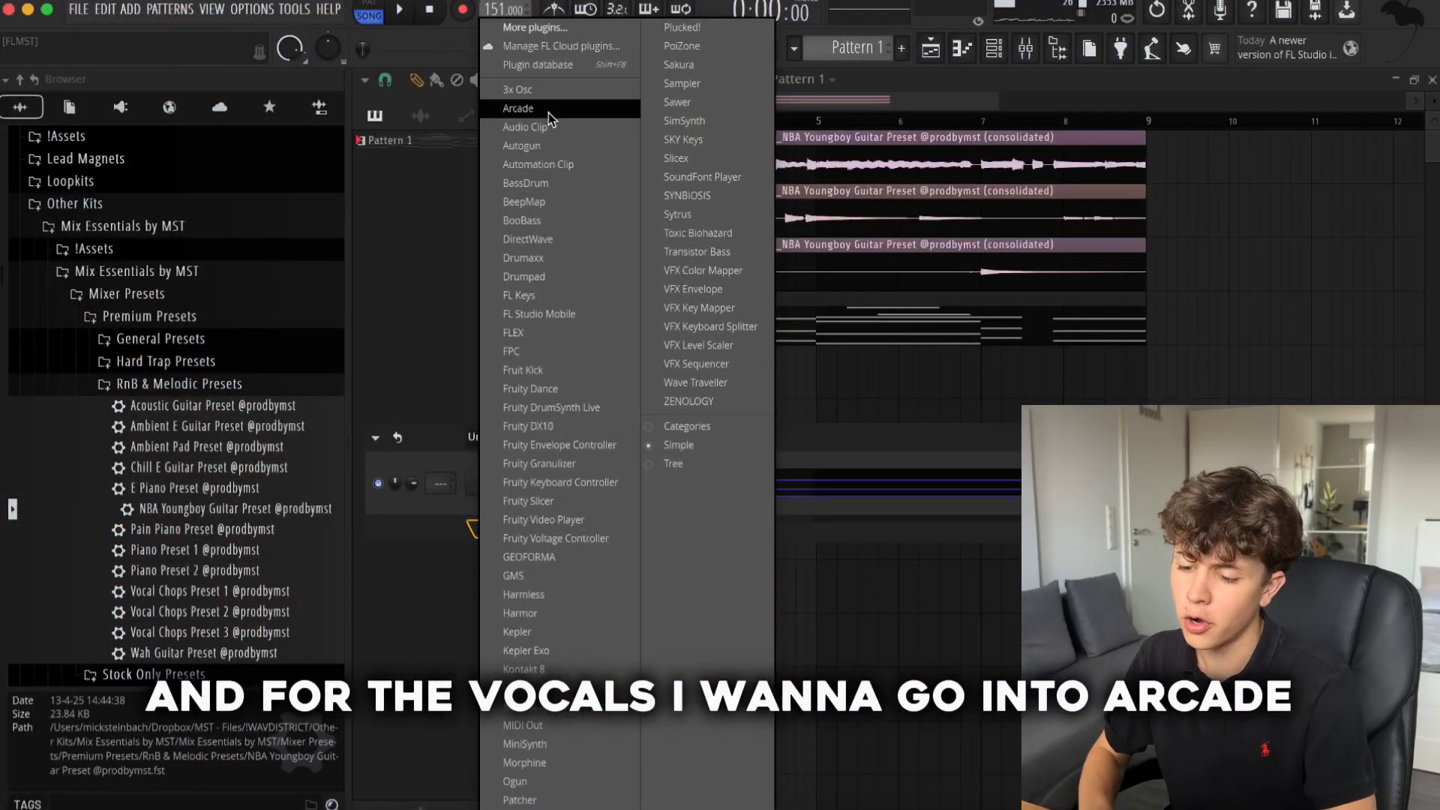
Add an Arcade channel for the vocals and load the Vocal Tremolo Preset onto its mixer track.
{"action": "left_click", "coordinate": [550, 109]}
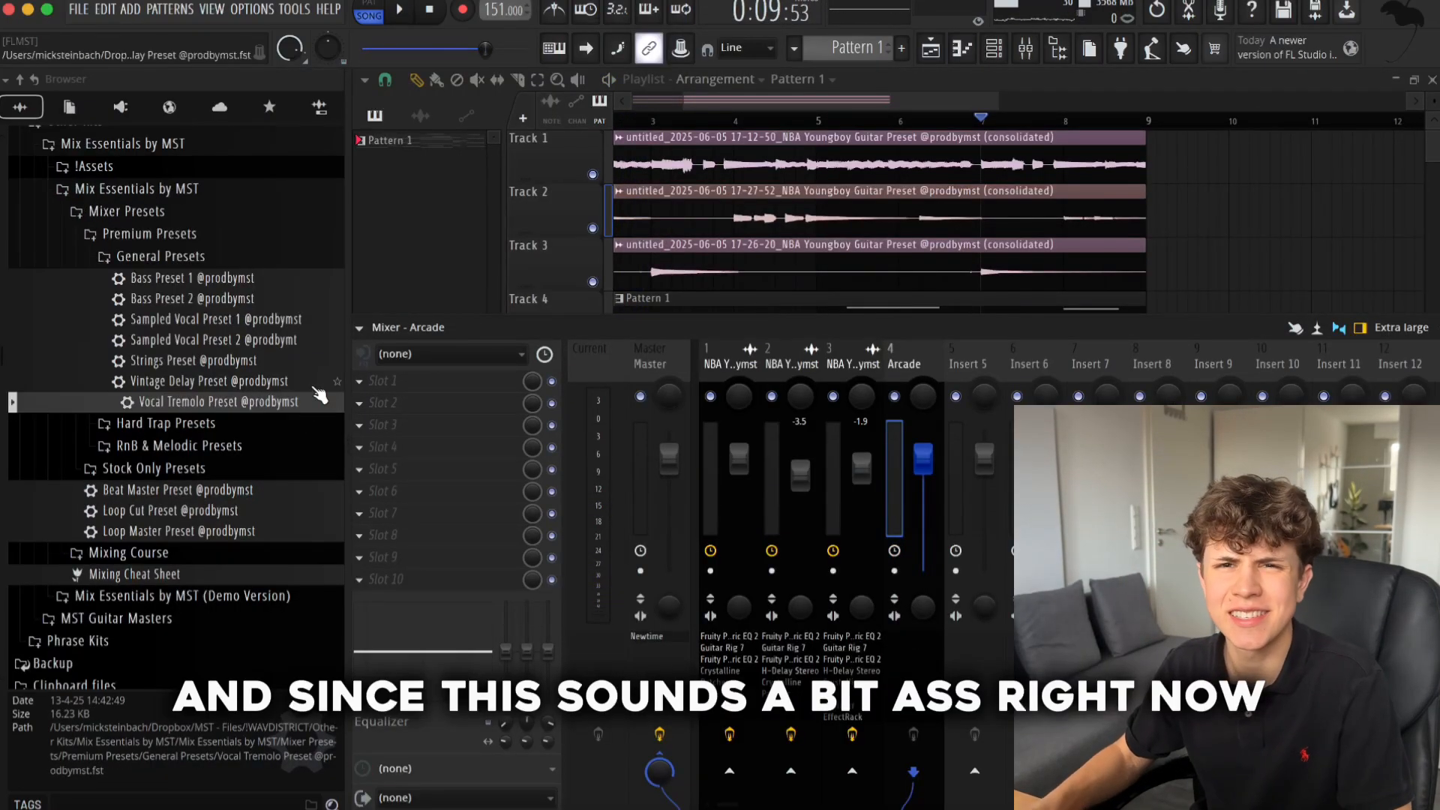
{"action": "left_click_drag", "start_coordinate": [178, 405], "coordinate": [430, 423]}
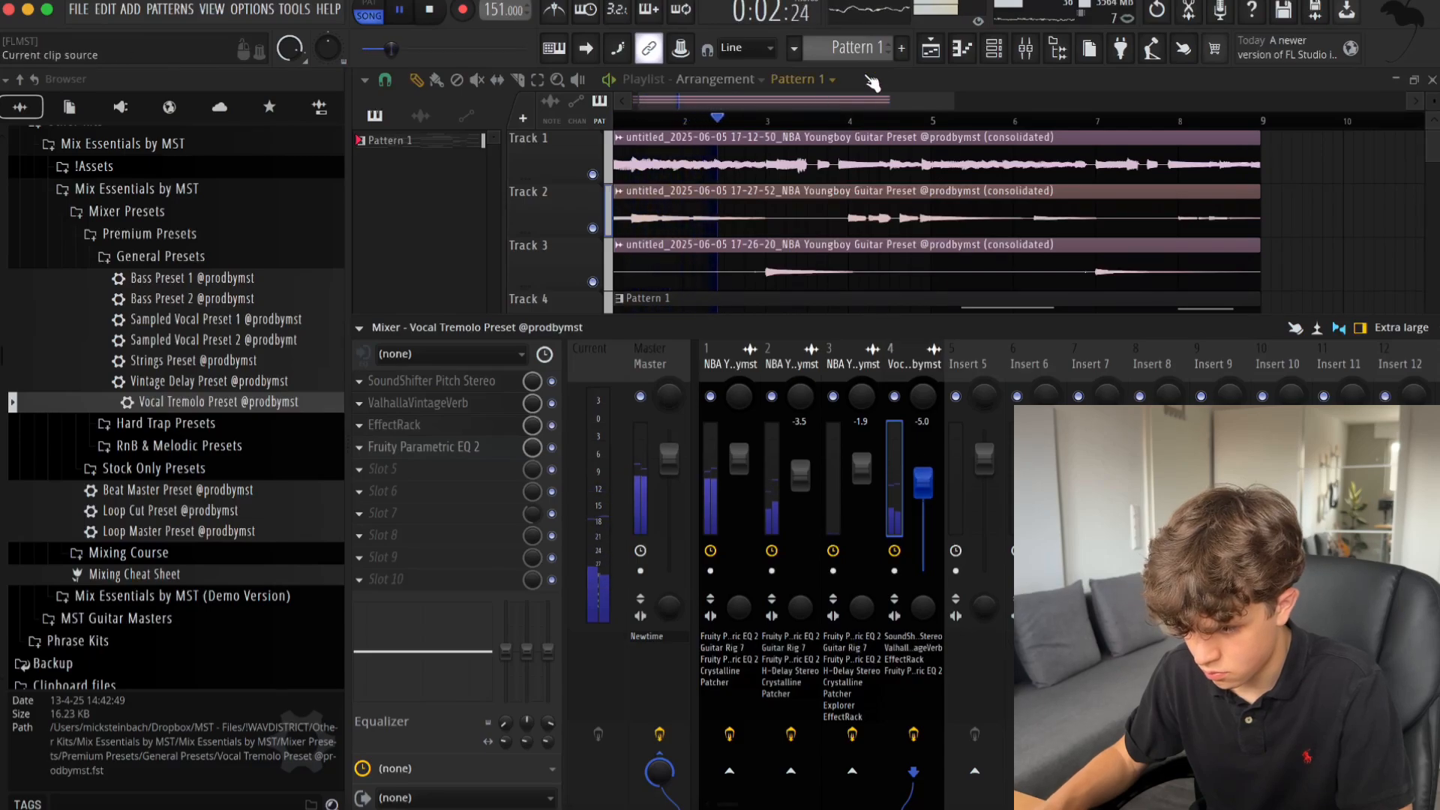
Delete the C6 note at bar 8 in the Arcade piano roll.
{"action": "left_click", "coordinate": [963, 48]}
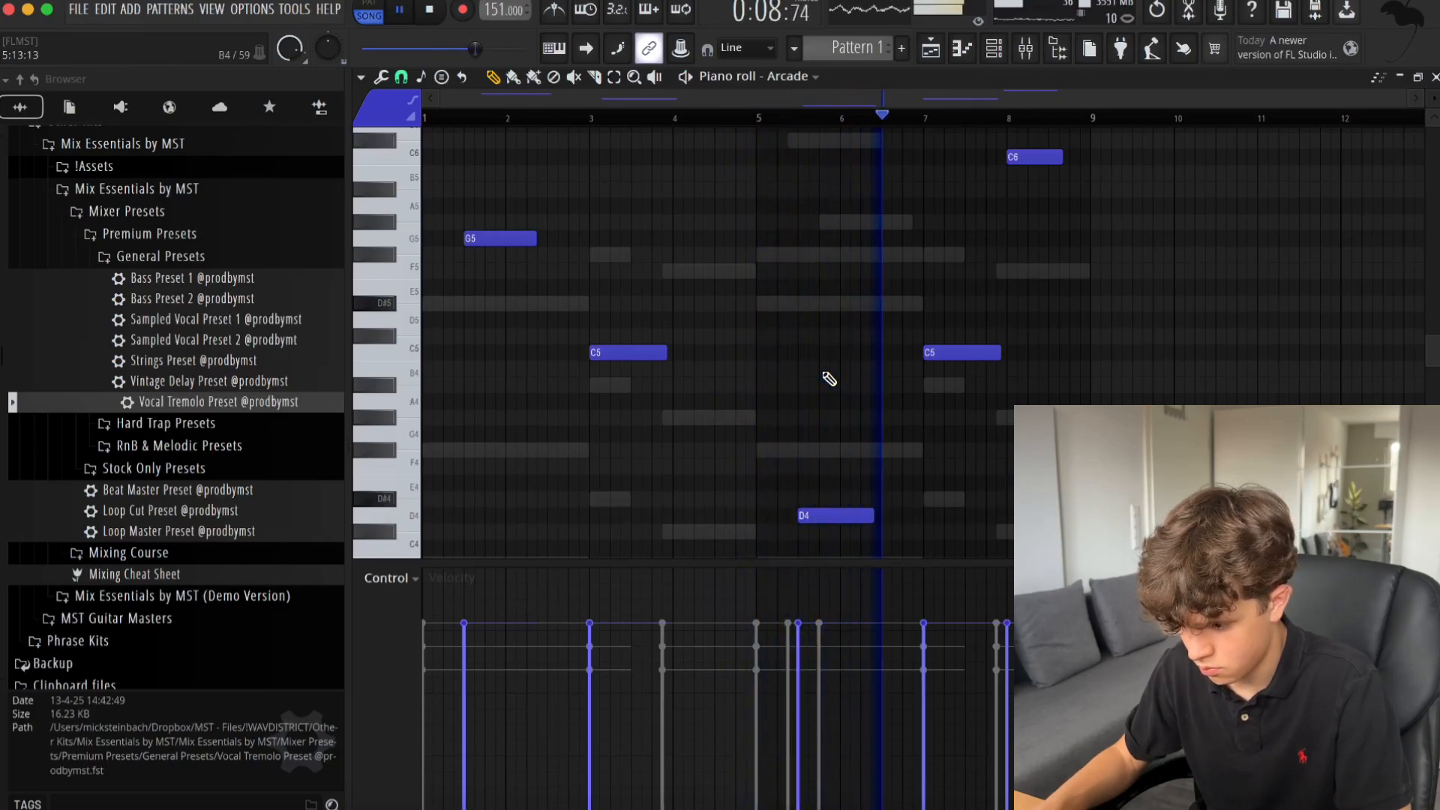
{"action": "right_click", "coordinate": [1037, 158]}
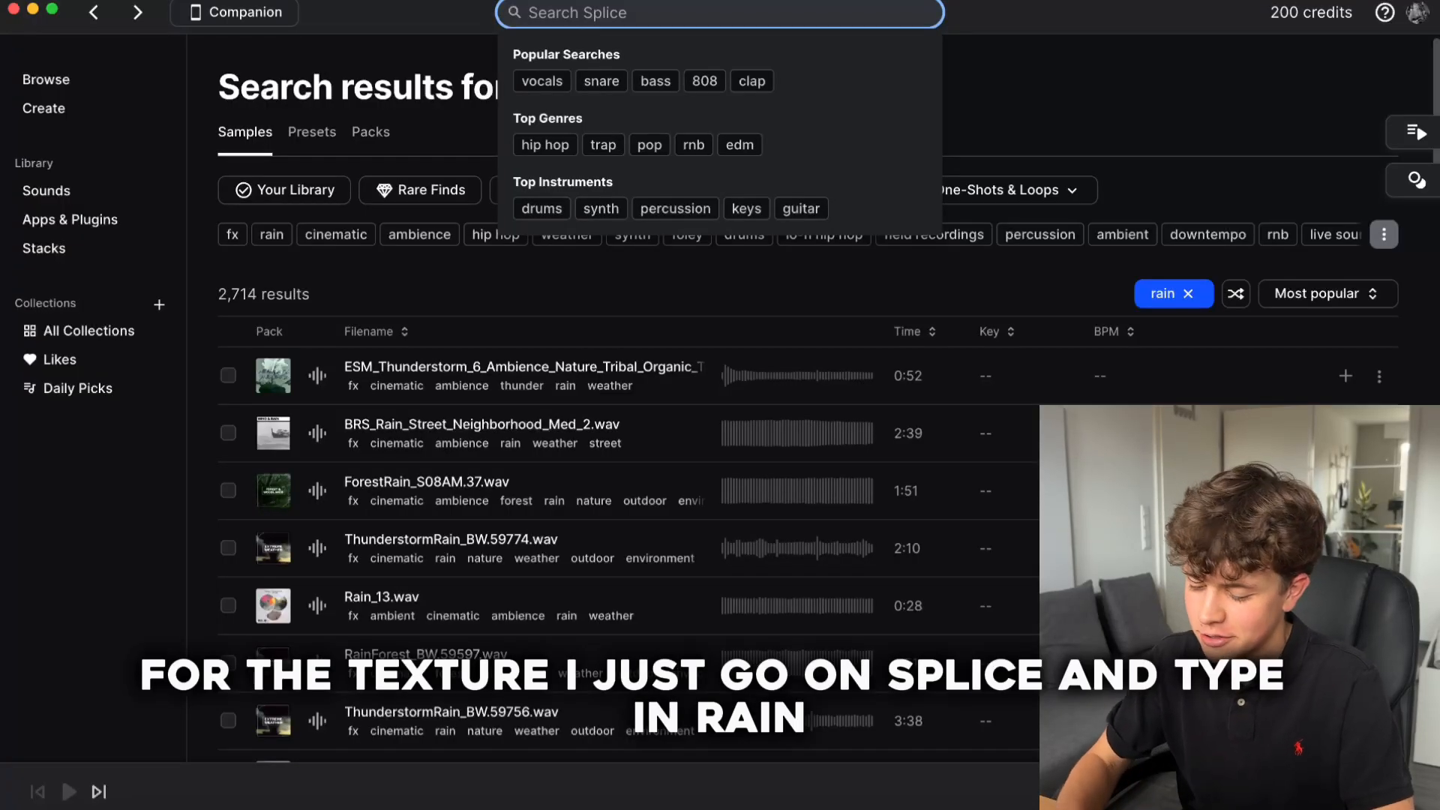
Search Splice for "rain" and preview the ForestRain_S08AM.37.wav sample.
{"action": "type", "text": "rain"}
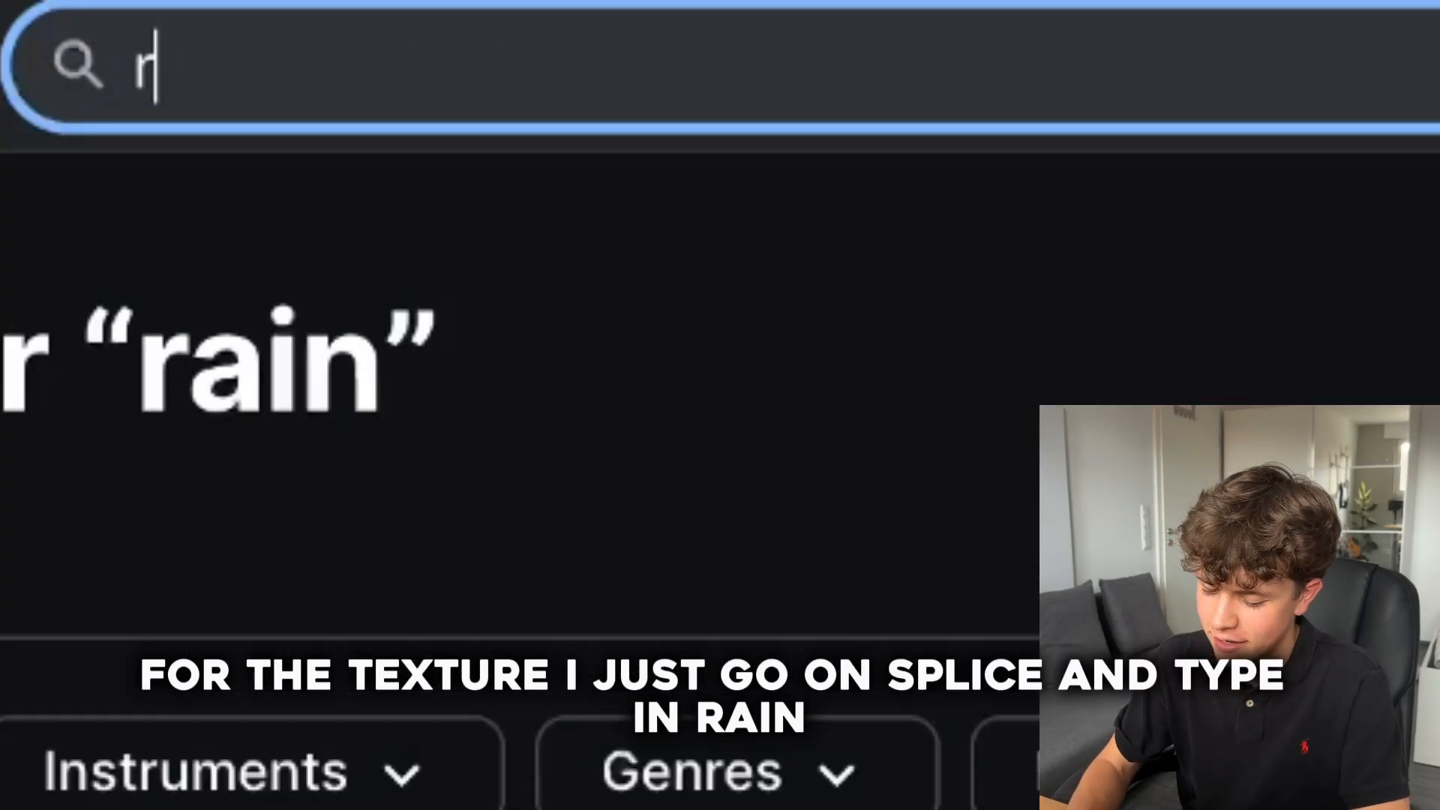
{"action": "key", "text": "Return"}
{"action": "scroll", "coordinate": [317, 448], "scroll_direction": "down", "scroll_amount": 1}
{"action": "left_click", "coordinate": [317, 449]}
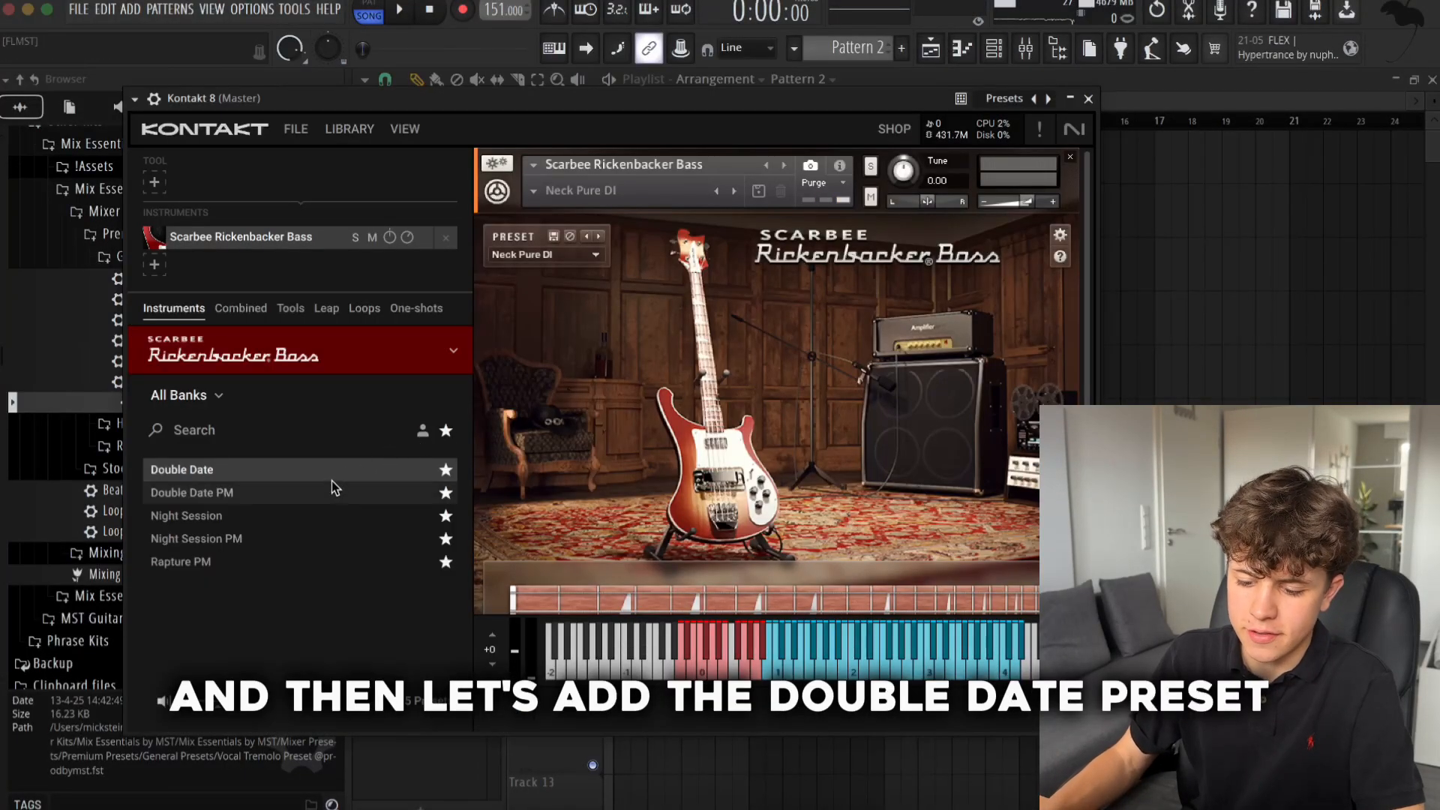
Load the Double Date PM preset of the Scarbee Rickenbacker Bass in Kontakt 8.
{"action": "left_click", "coordinate": [331, 483]}
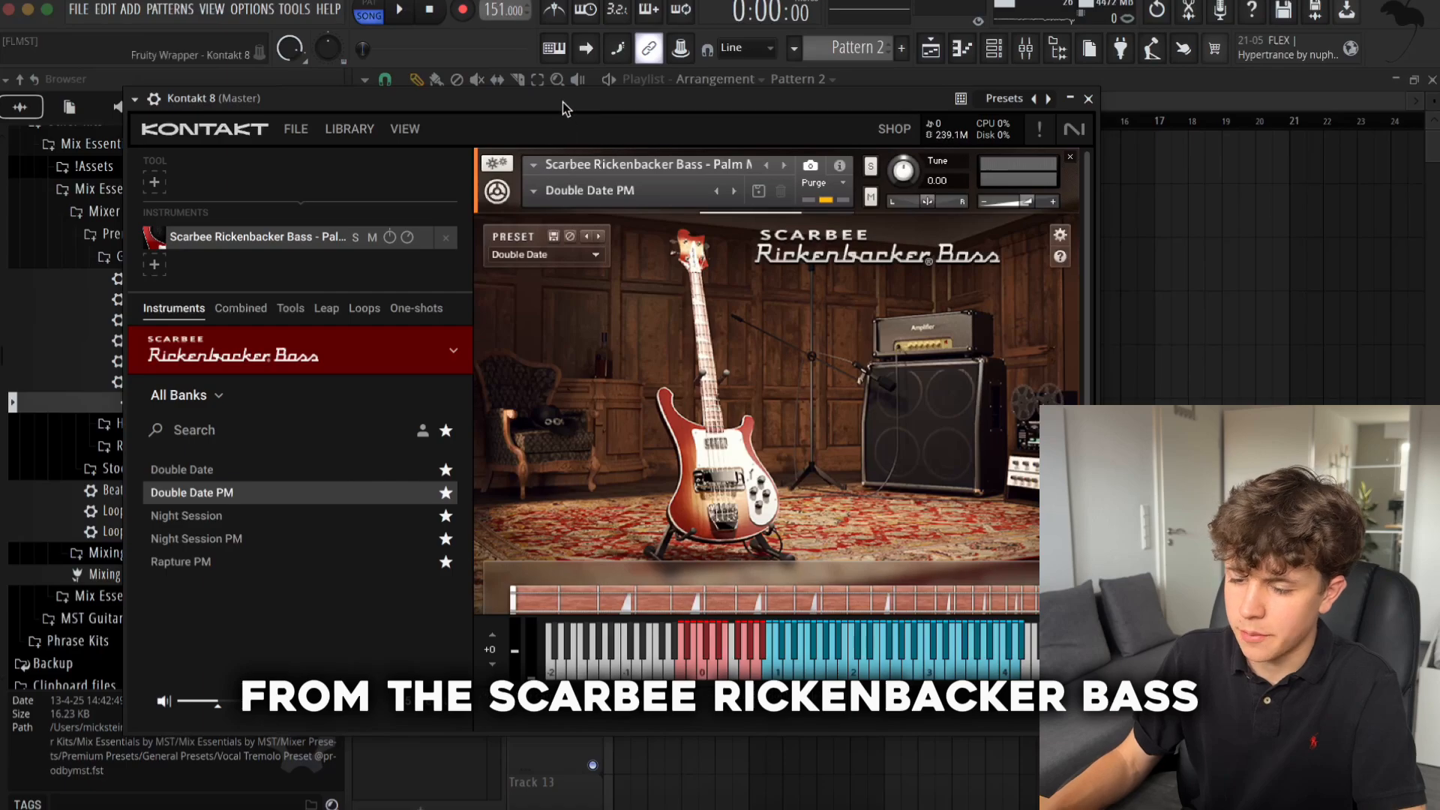
{"action": "left_click_drag", "start_coordinate": [563, 102], "coordinate": [636, 114]}
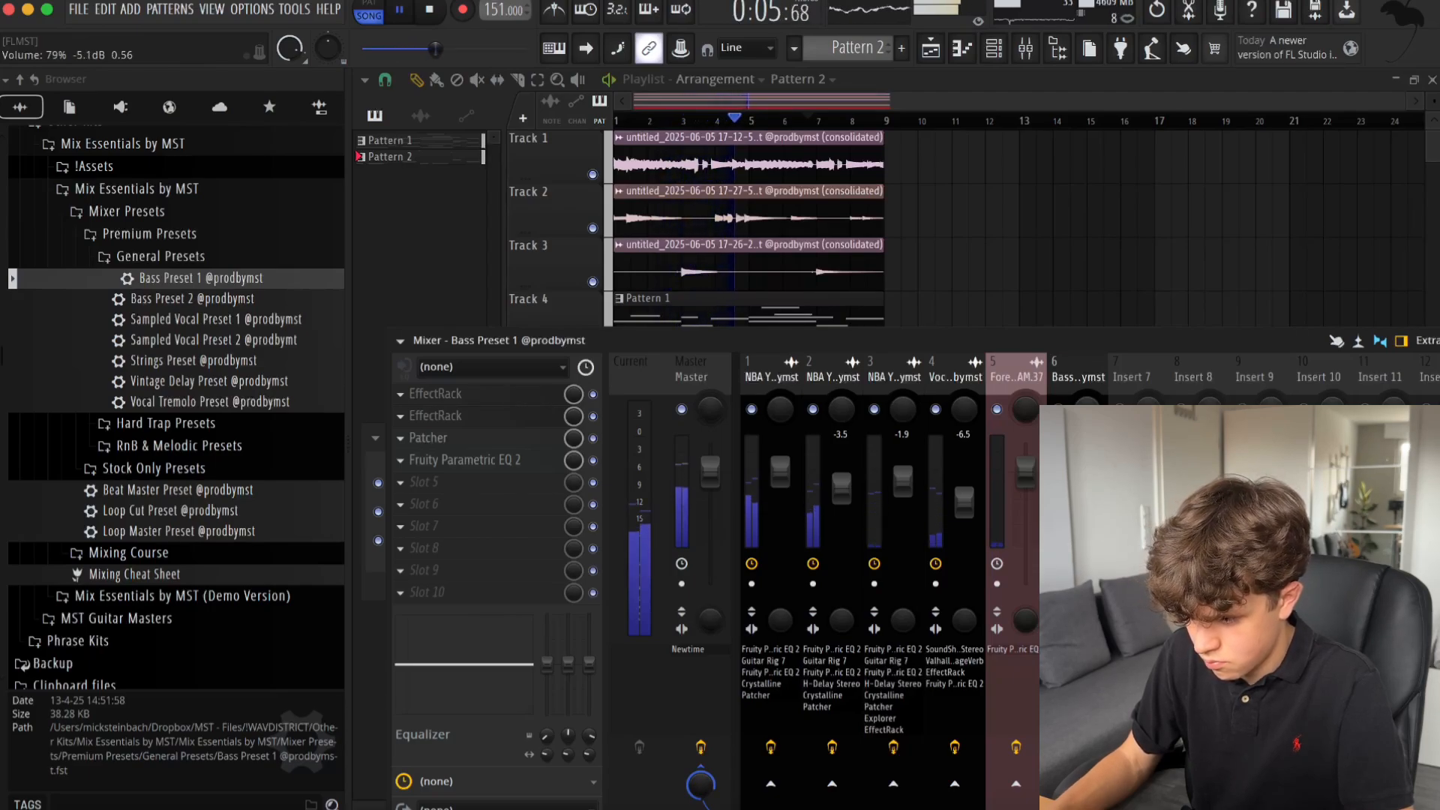
Delete the notes above D#4 in bar 3 of the Kontakt 8 bass piano roll and return to the mixer.
{"action": "left_click", "coordinate": [962, 49]}
{"action": "left_click_drag", "start_coordinate": [672, 379], "coordinate": [588, 285]}
{"action": "key", "text": "Delete"}
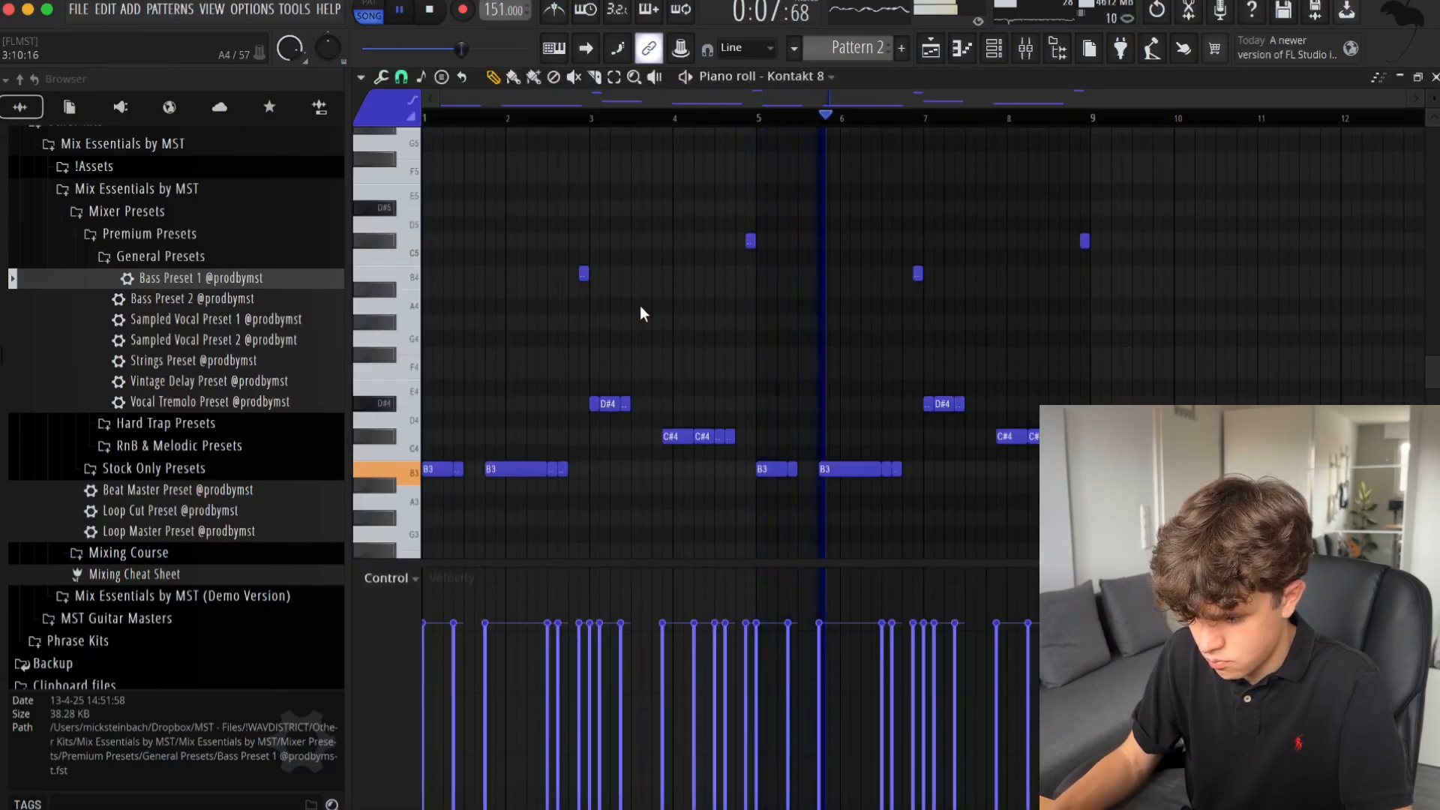
{"action": "key", "text": "Escape"}
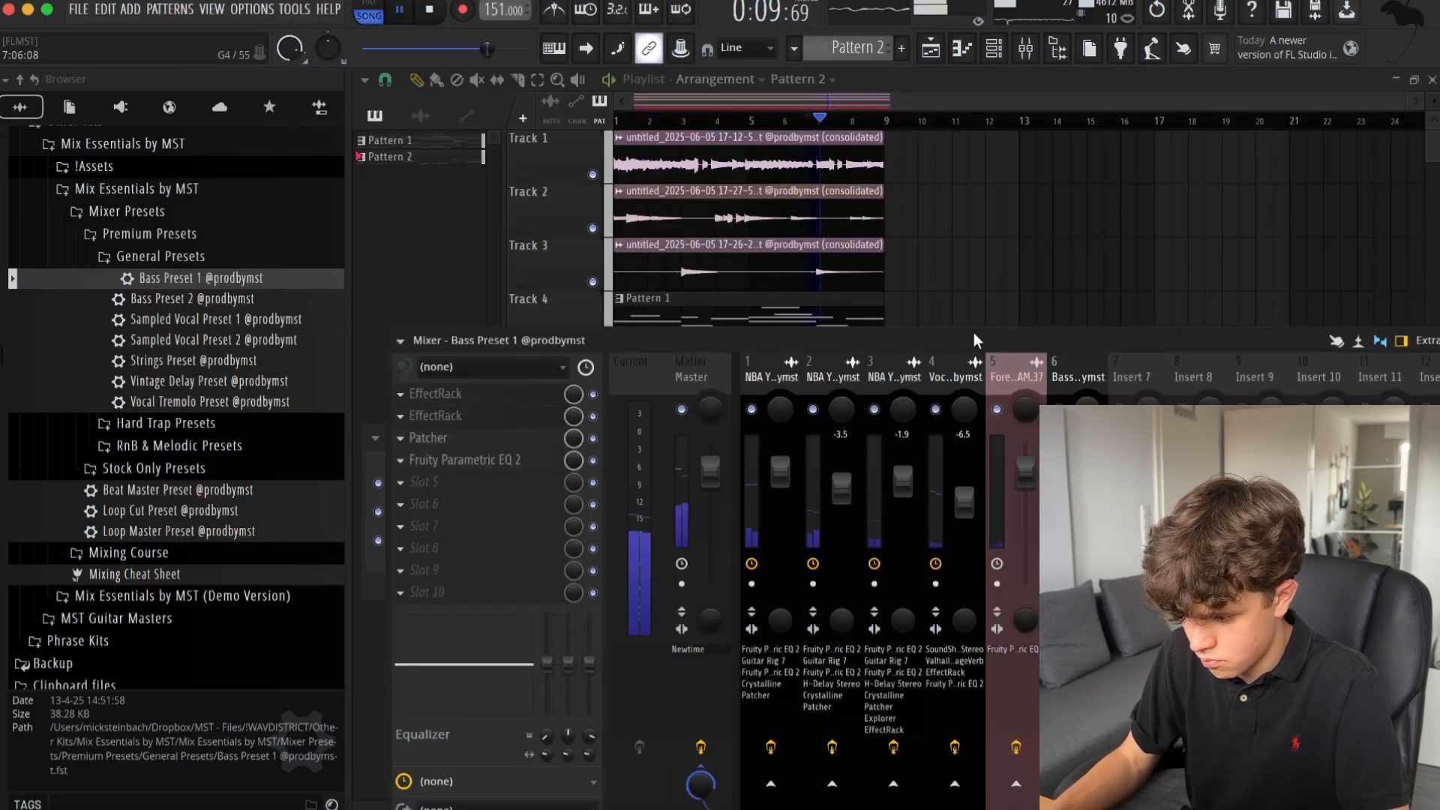
{"action": "key", "text": "F9"}
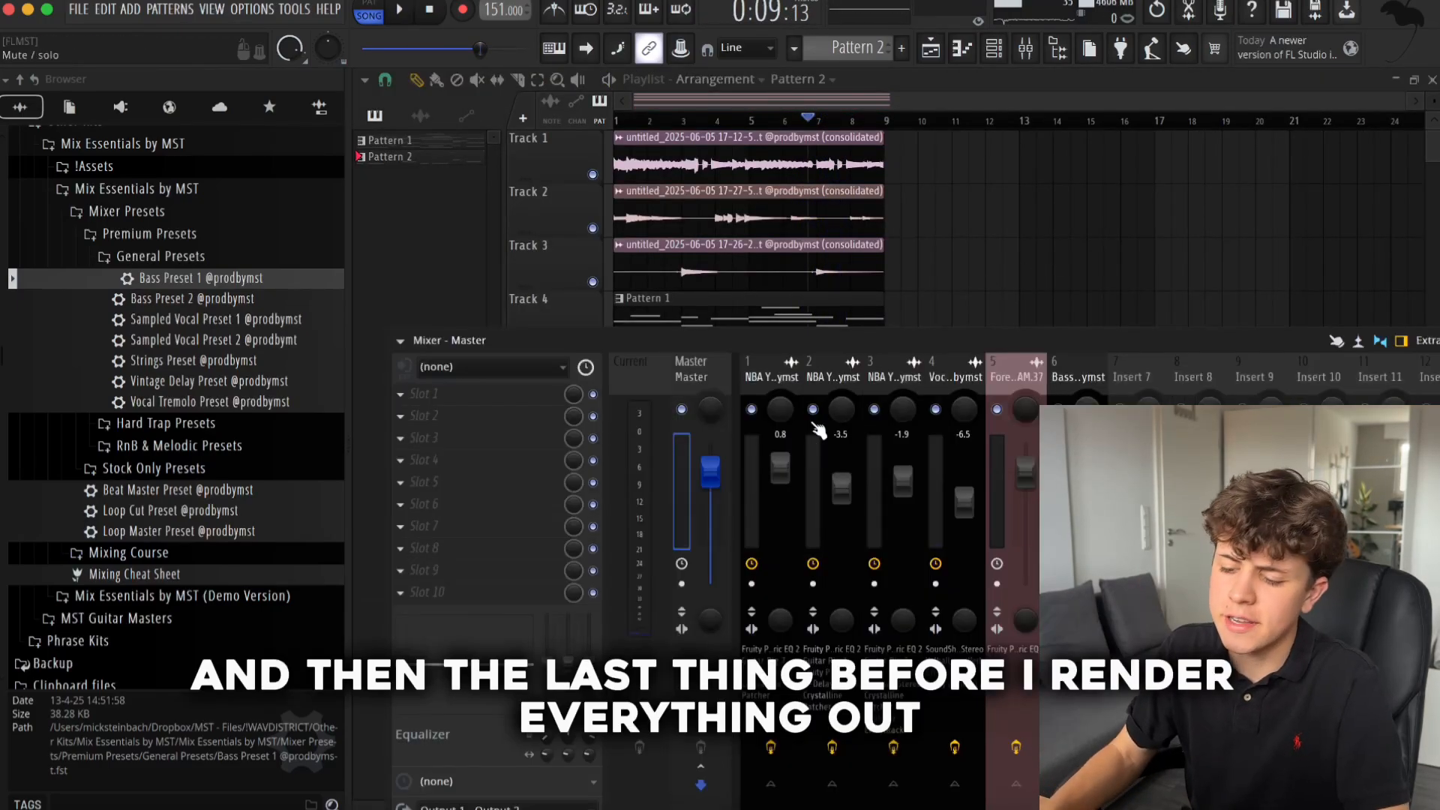
Insert SoundShifter Pitch Stereo on the Master track and audition lower semitone transpositions, including -2 and -1.
{"action": "left_click", "coordinate": [555, 406]}
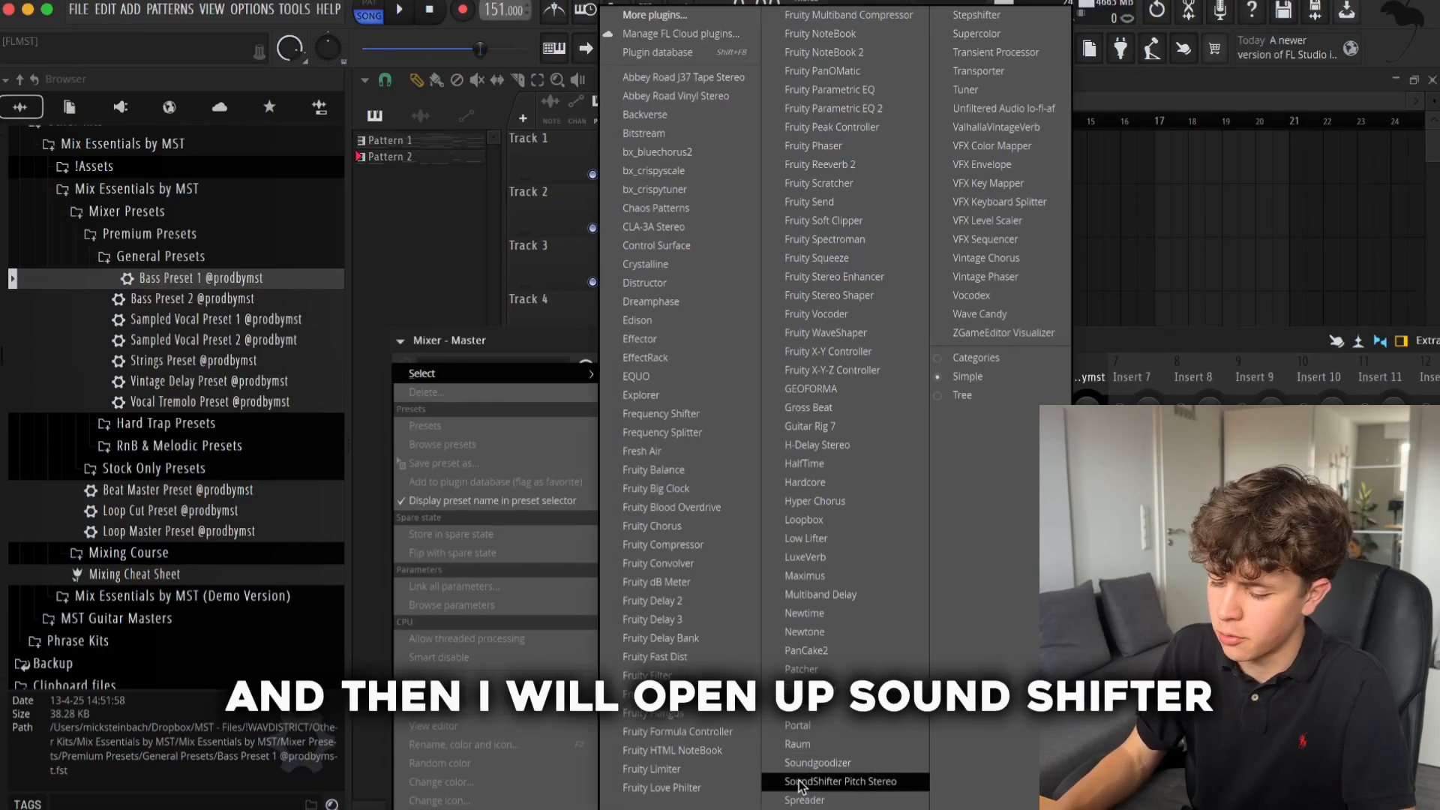
{"action": "left_click", "coordinate": [834, 781]}
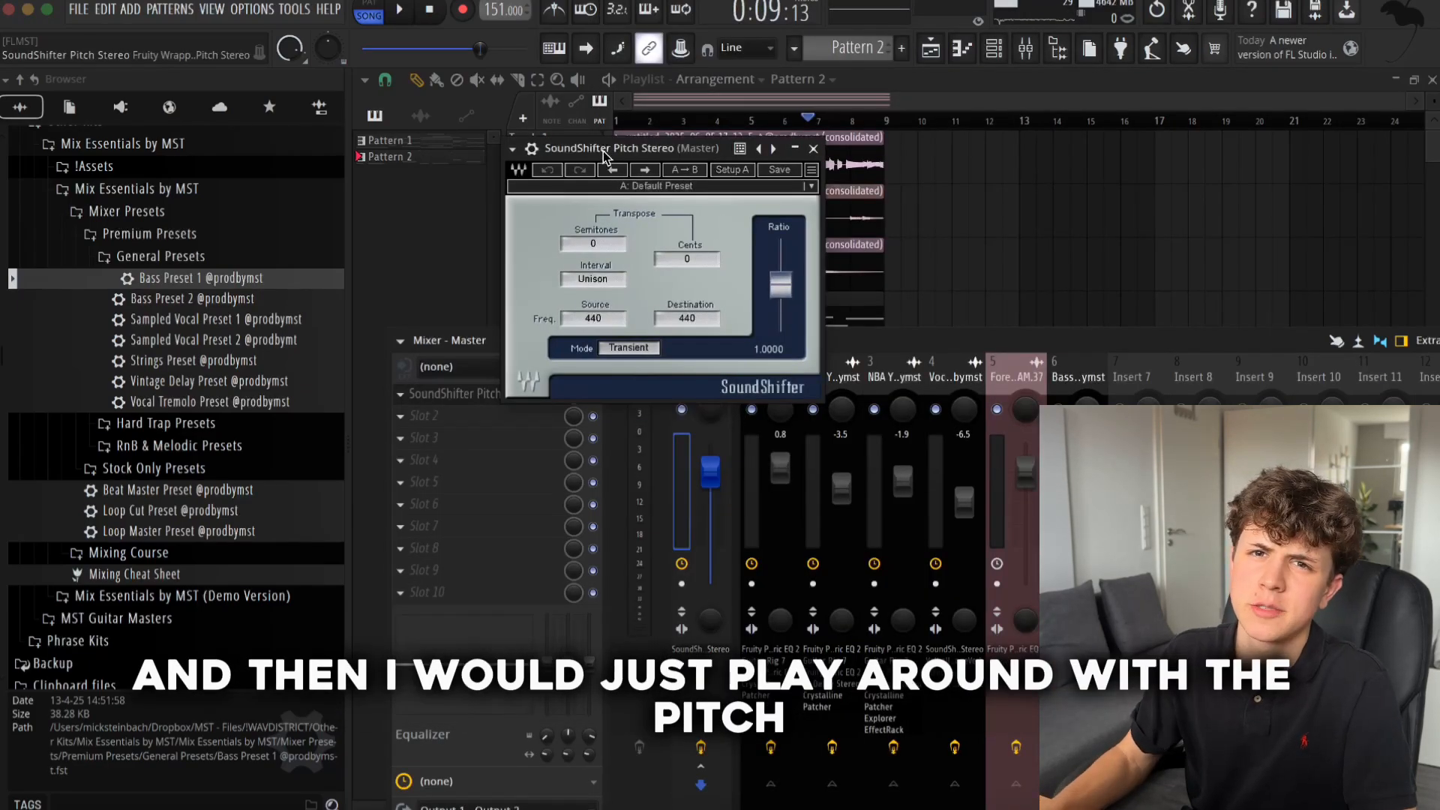
{"action": "left_click_drag", "start_coordinate": [603, 151], "coordinate": [926, 113]}
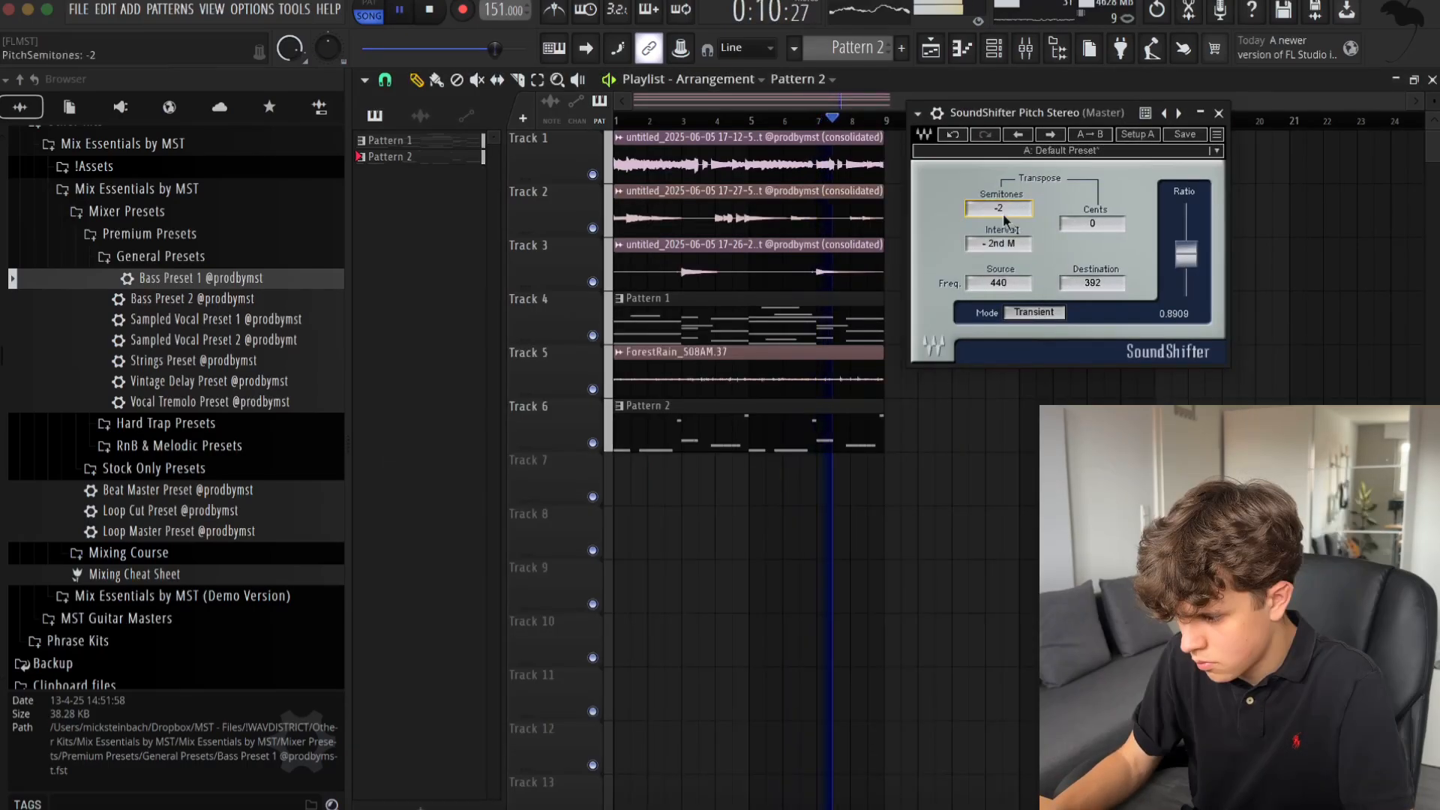
{"action": "left_click", "coordinate": [1025, 48]}
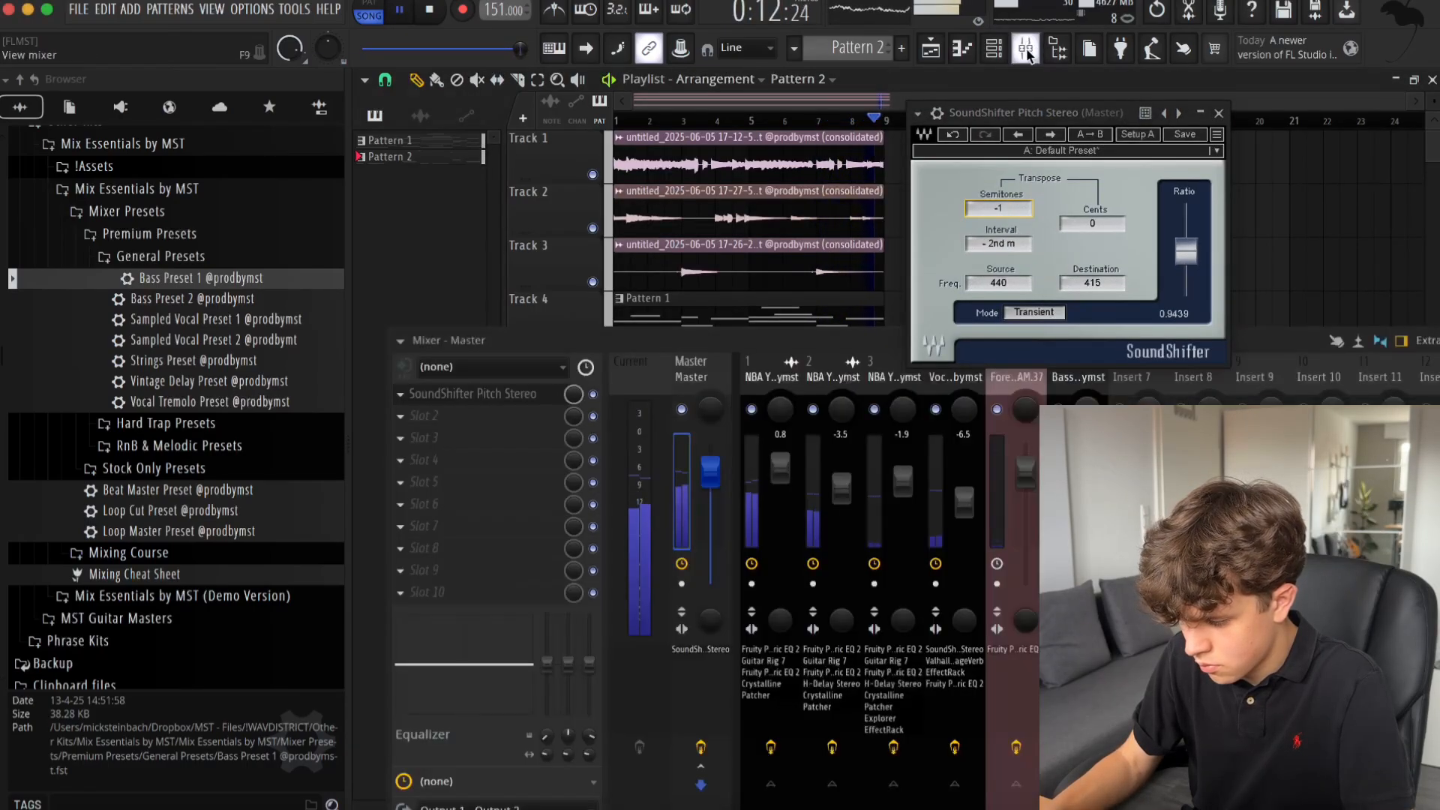
{"action": "left_click_drag", "start_coordinate": [999, 213], "coordinate": [999, 205]}
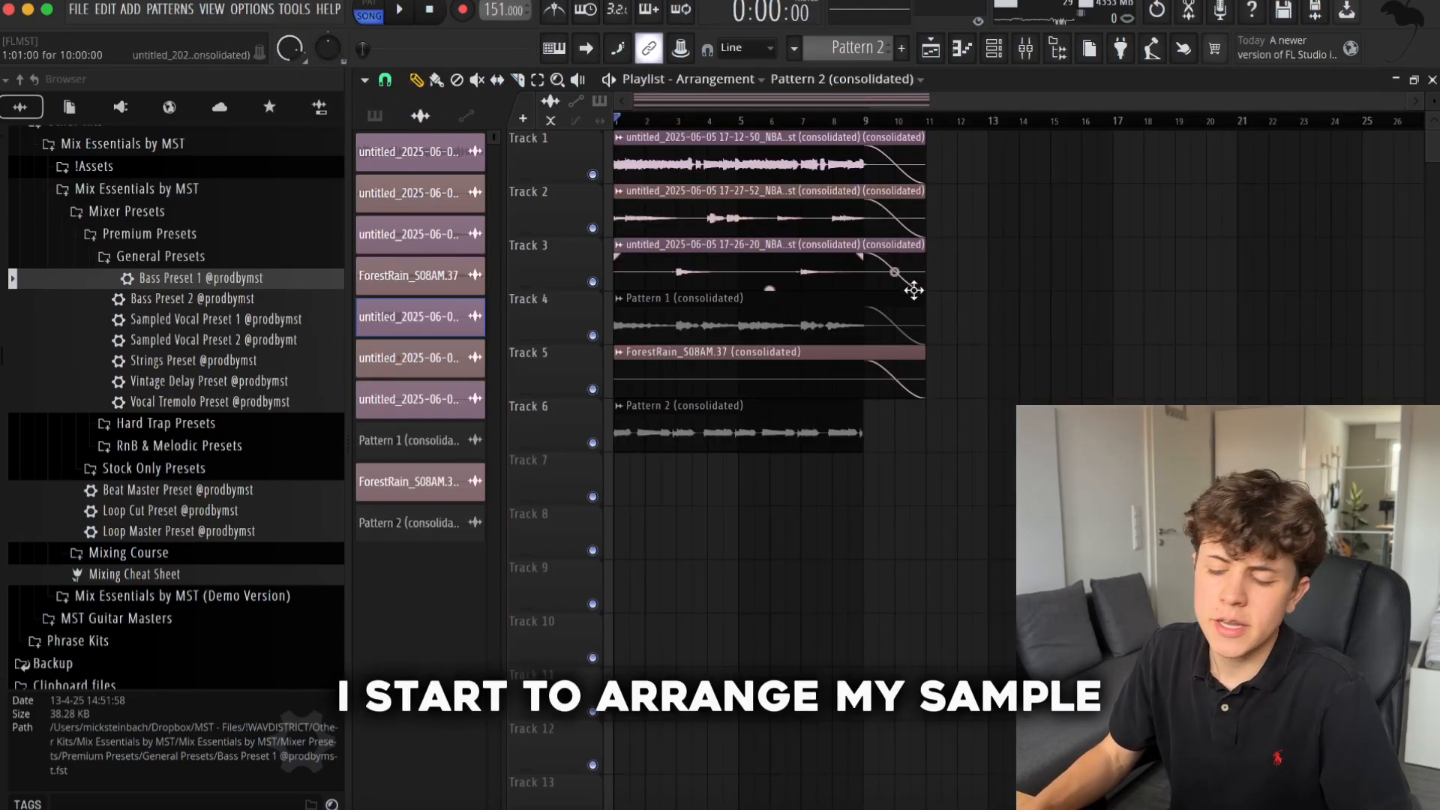
Duplicate all consolidated clips to bar 9 and delete the second Pattern 2 bass clip on Track 6.
{"action": "key", "text": "ctrl+b"}
{"action": "key", "text": "ctrl+d"}
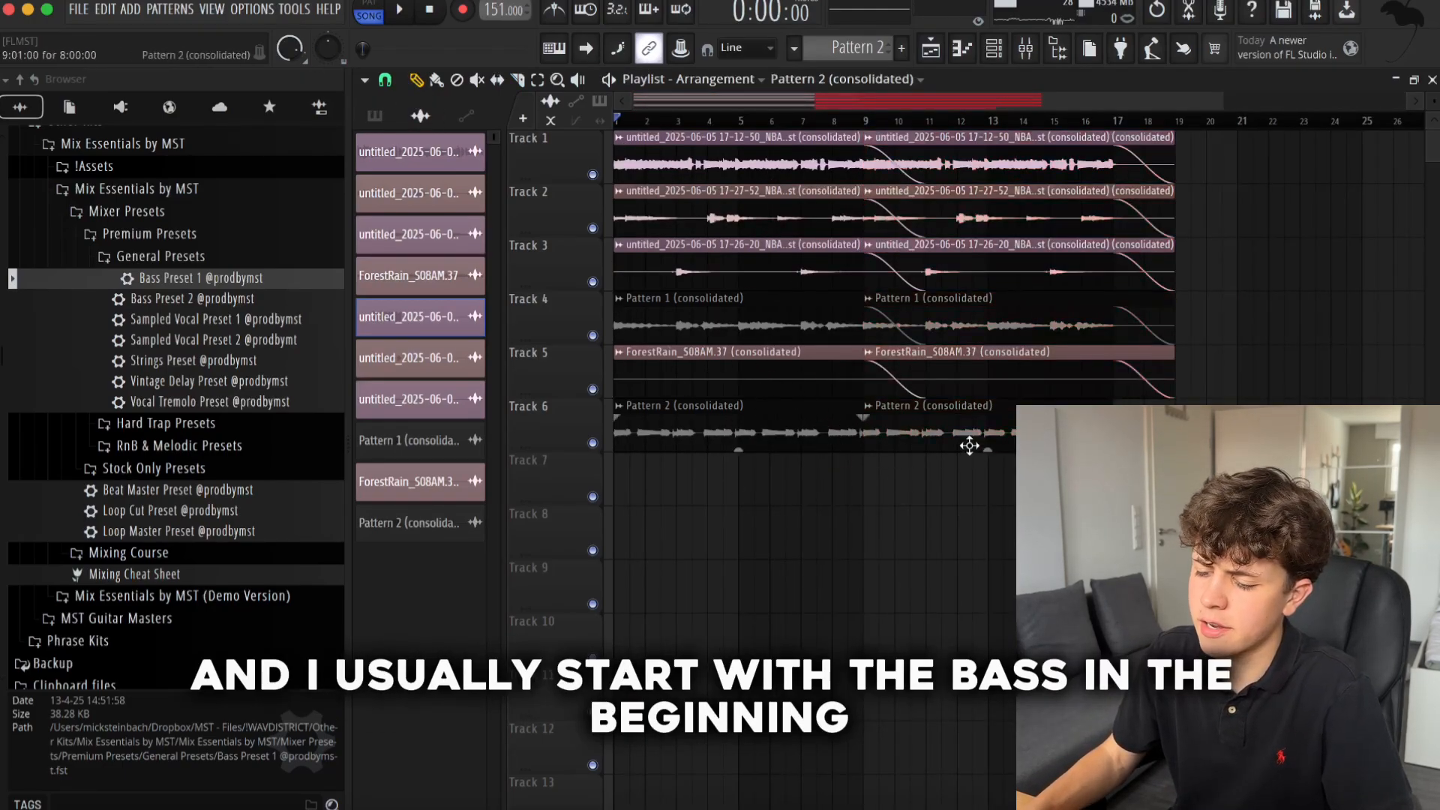
{"action": "right_click", "coordinate": [971, 445]}
{"action": "scroll", "coordinate": [718, 411], "scroll_direction": "down", "scroll_amount": 2}
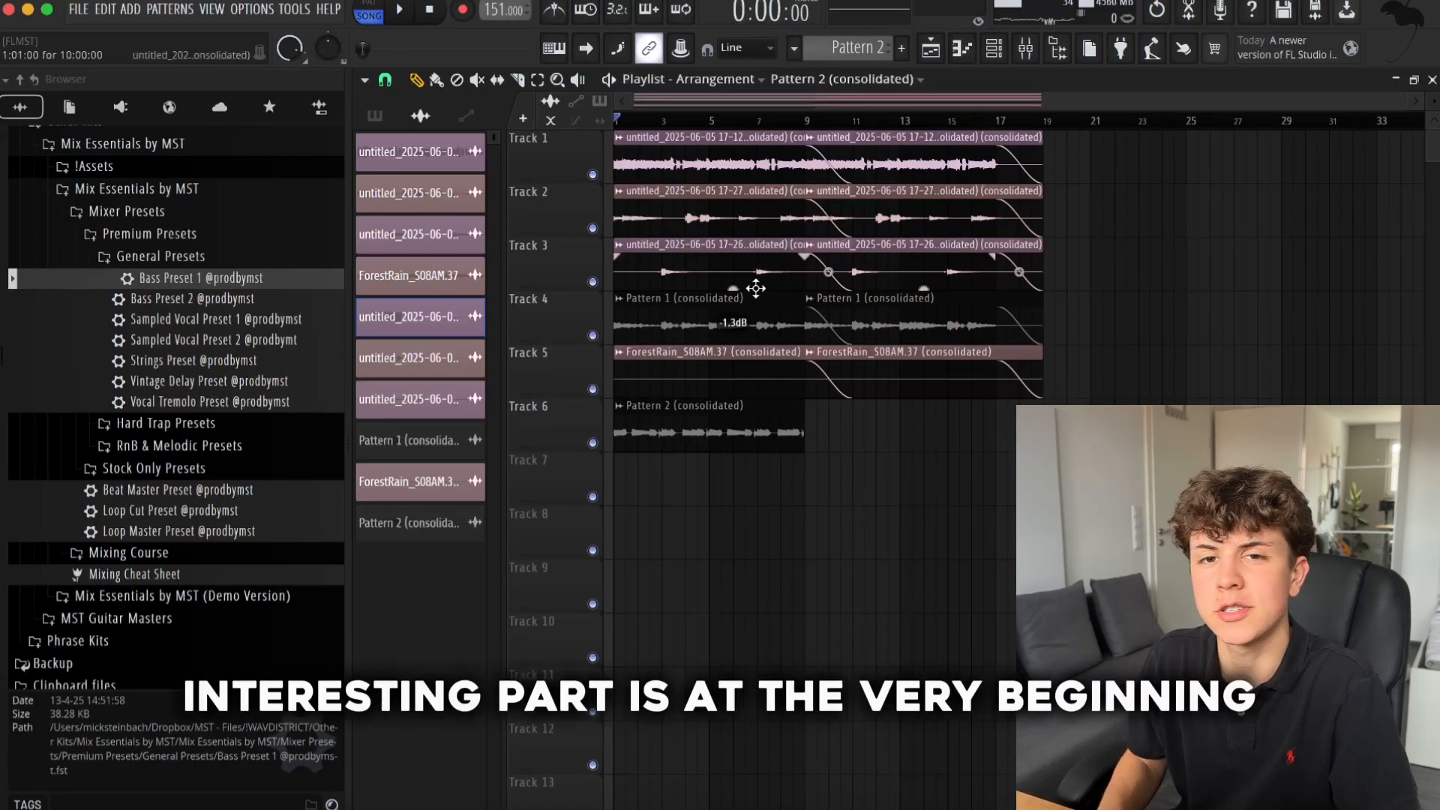
{"action": "left_click", "coordinate": [641, 121]}
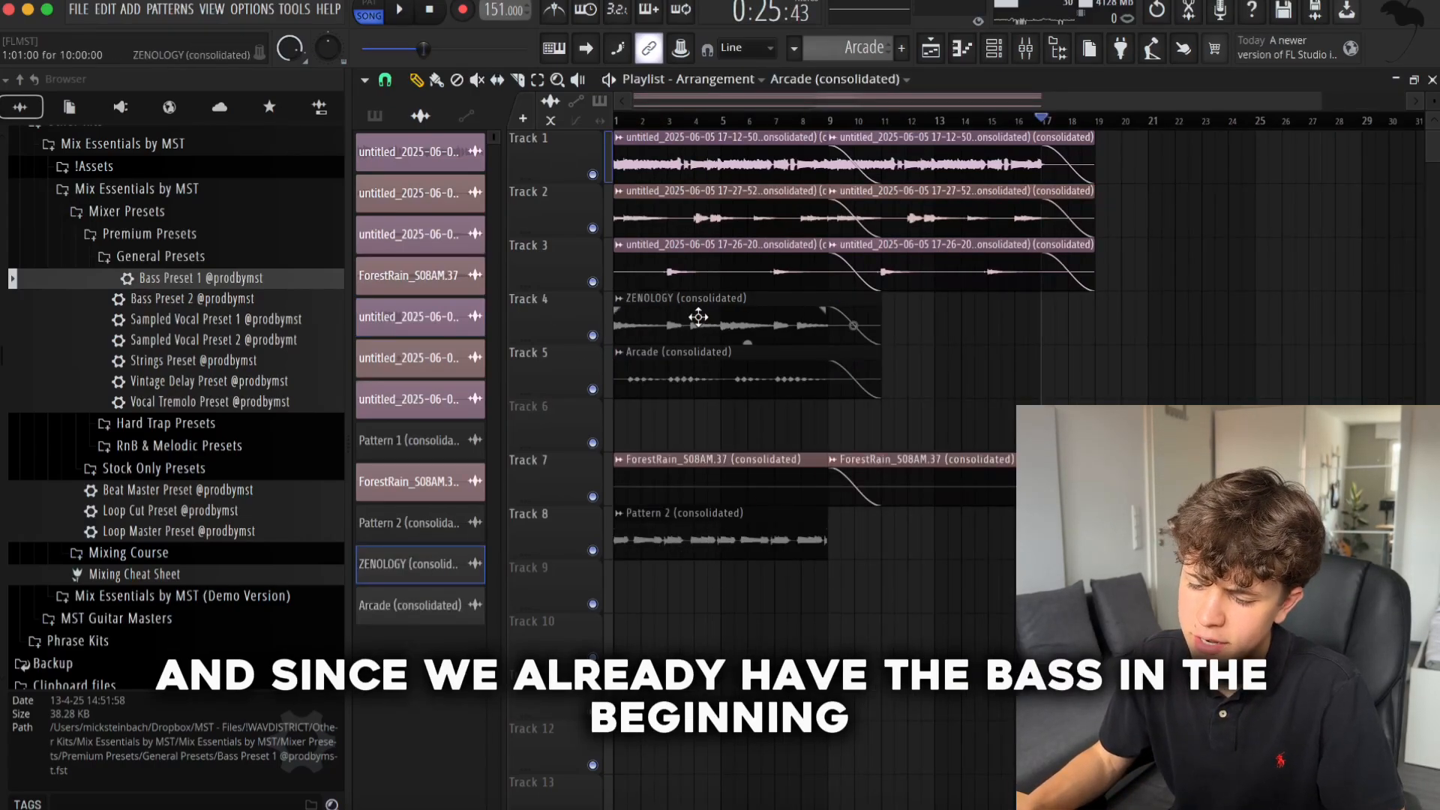
Move the ZENOLOGY clip to bar 9 and copy the Track 2 and Track 3 guitar clips to bar 17.
{"action": "left_click_drag", "start_coordinate": [675, 322], "coordinate": [880, 324]}
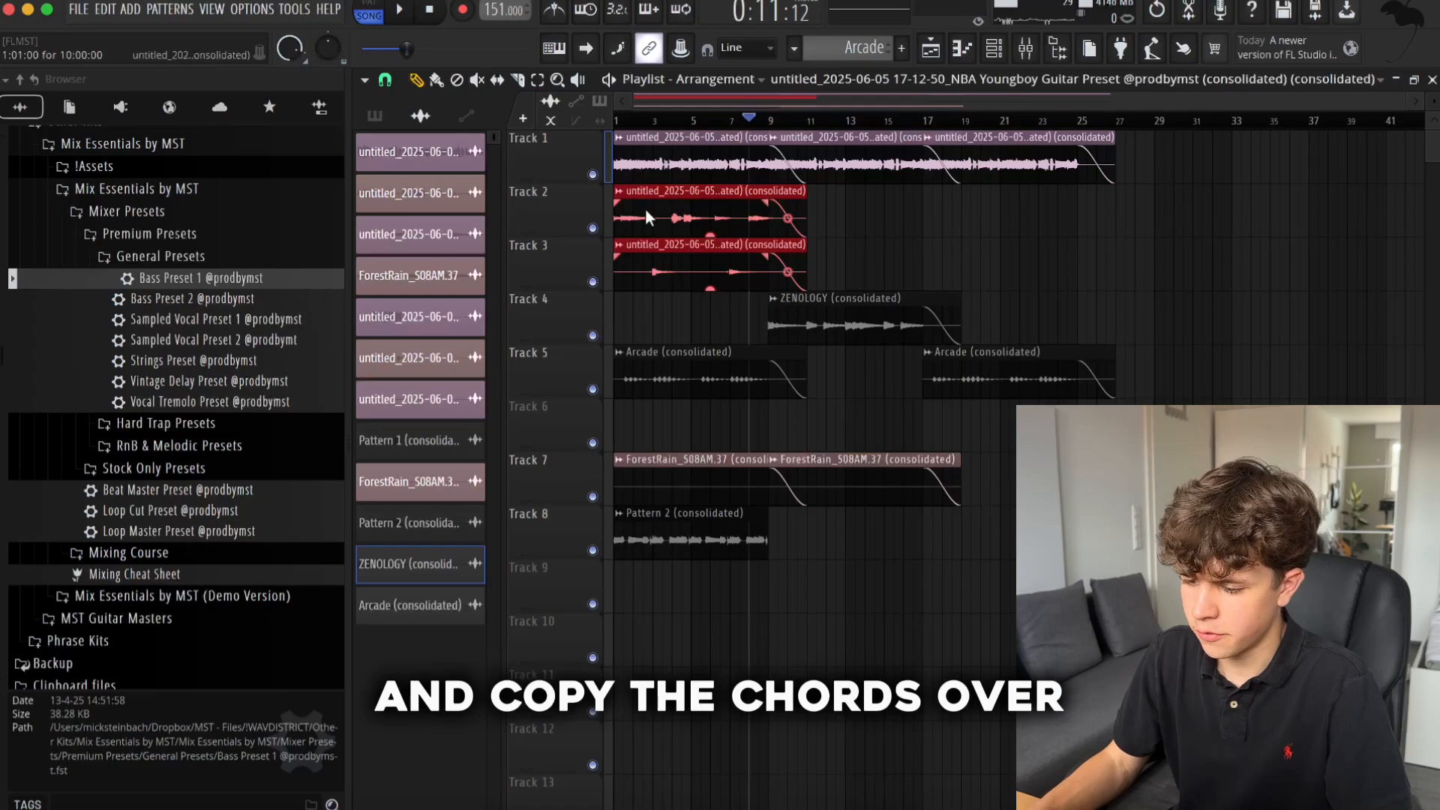
{"action": "mouse_move", "coordinate": [647, 217]}
{"action": "left_mouse_down"}
{"action": "mouse_move", "coordinate": [991, 220]}
{"action": "mouse_move", "coordinate": [958, 221]}
{"action": "left_mouse_up"}
{"action": "left_click", "coordinate": [1006, 120], "text": "ctrl"}
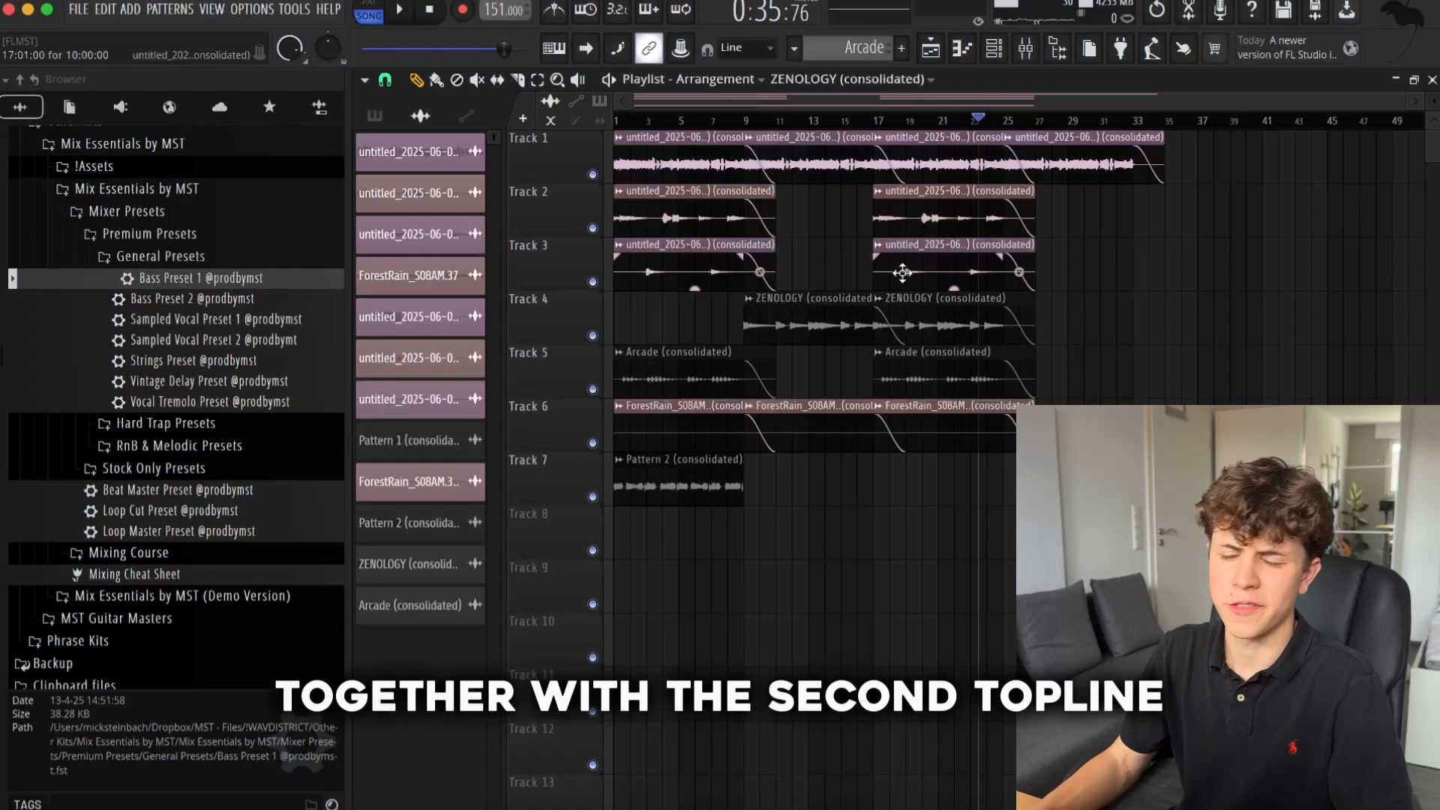
Copy the Track 3 guitar clip to bar 25 and the Track 2 guitar clip to bar 33.
{"action": "left_click_drag", "start_coordinate": [903, 273], "coordinate": [1038, 272]}
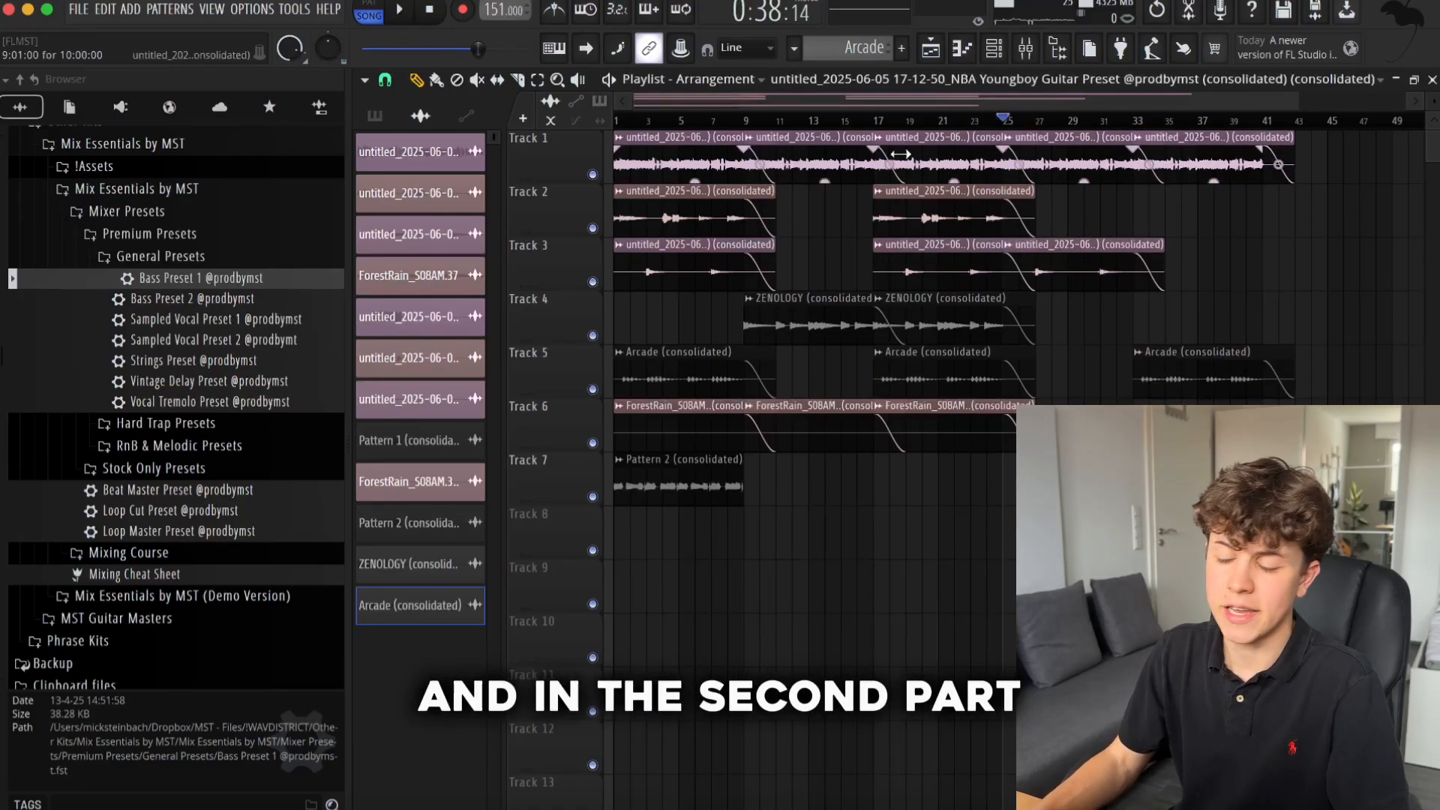
{"action": "left_click_drag", "start_coordinate": [891, 203], "coordinate": [1188, 215]}
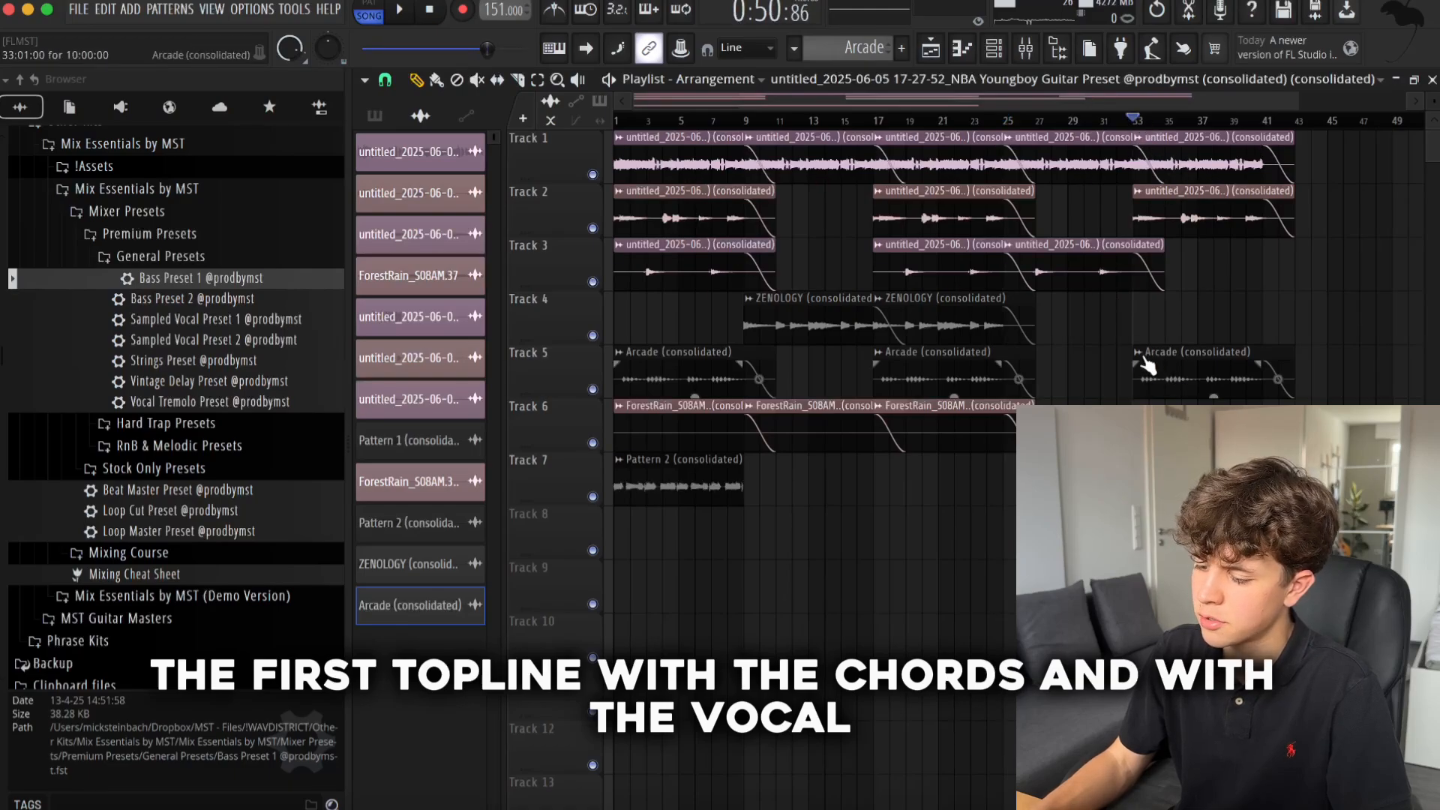
Make the Arcade clip at bar 33 unique as a sample and pitch it down one octave.
{"action": "left_click", "coordinate": [1138, 351]}
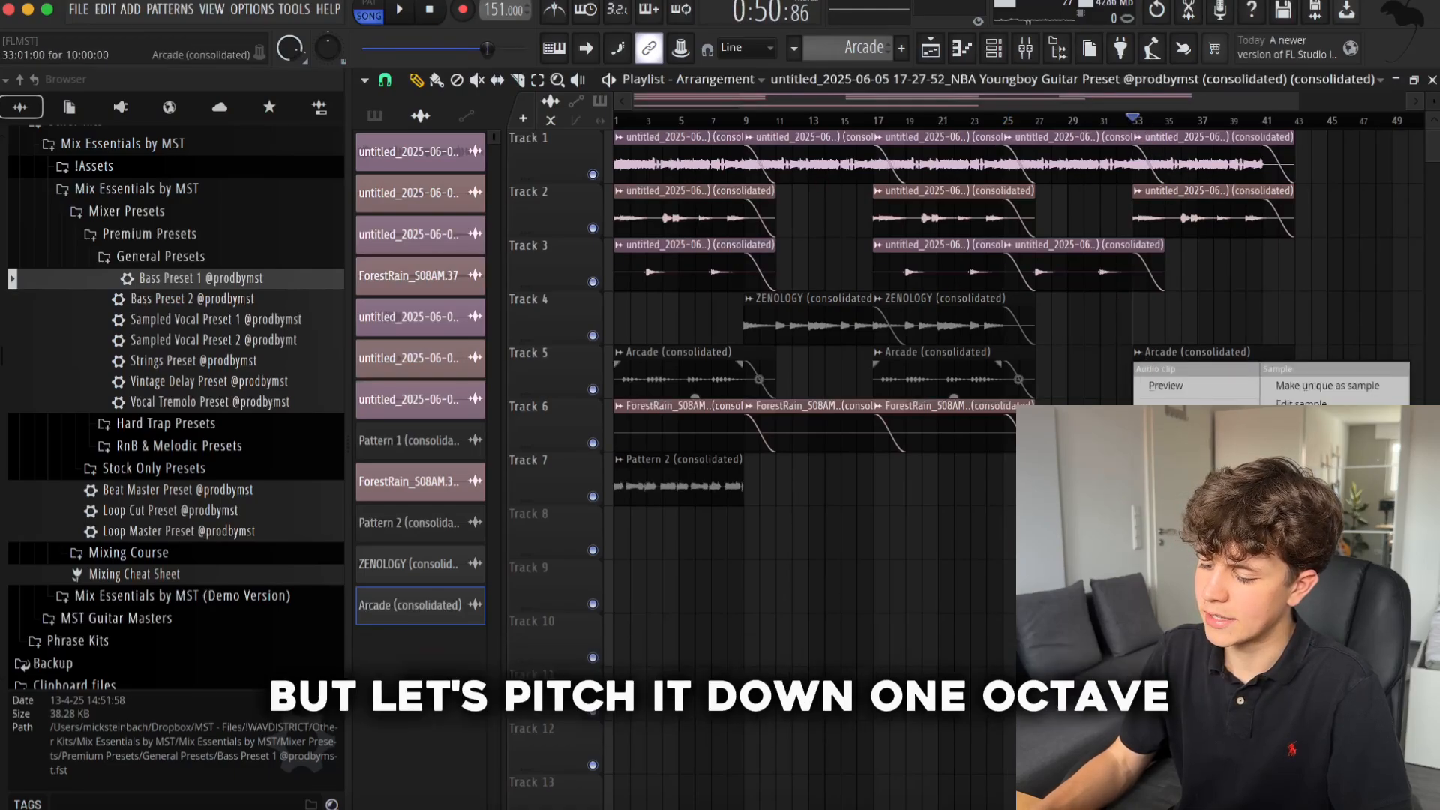
{"action": "left_click", "coordinate": [1320, 386]}
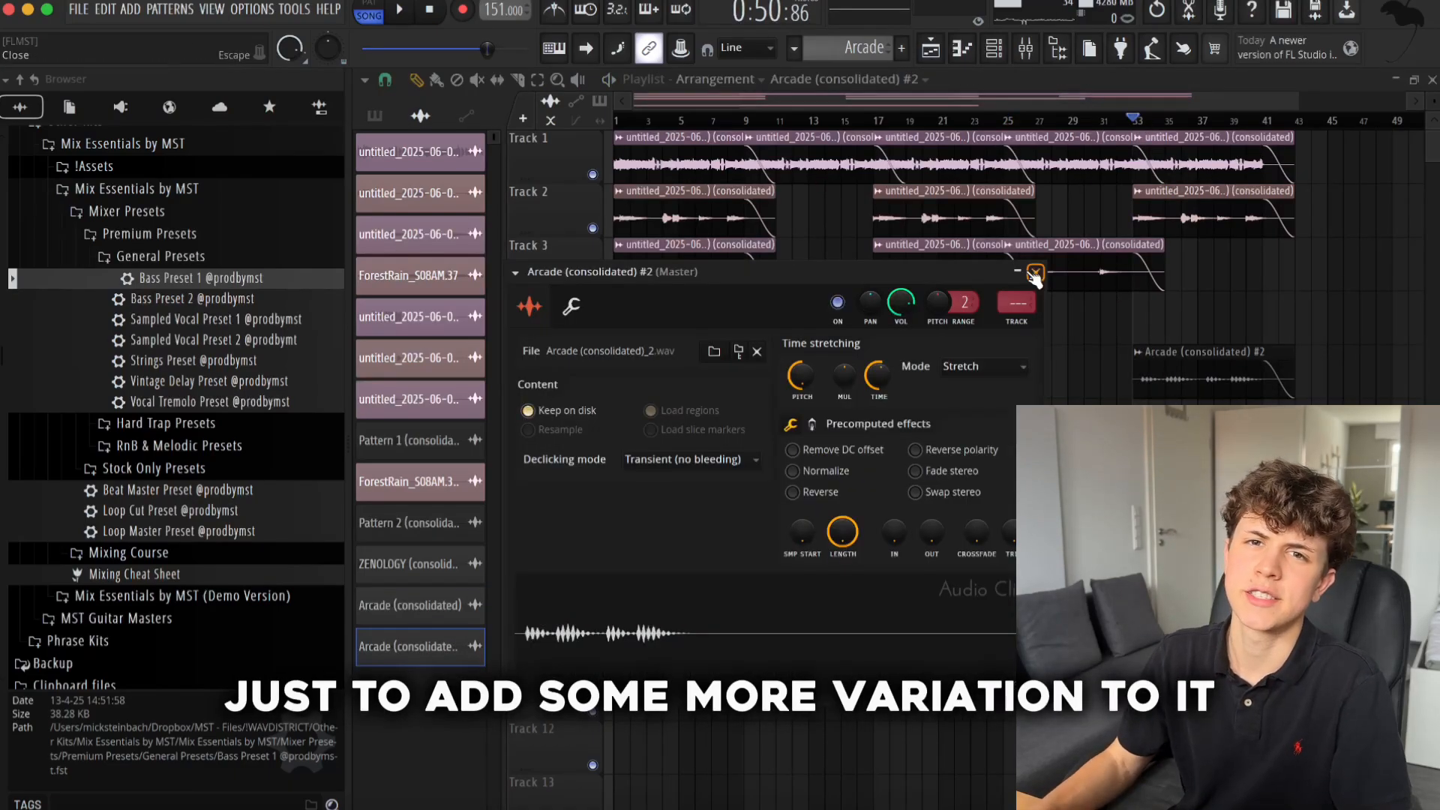
{"action": "key", "text": "space"}
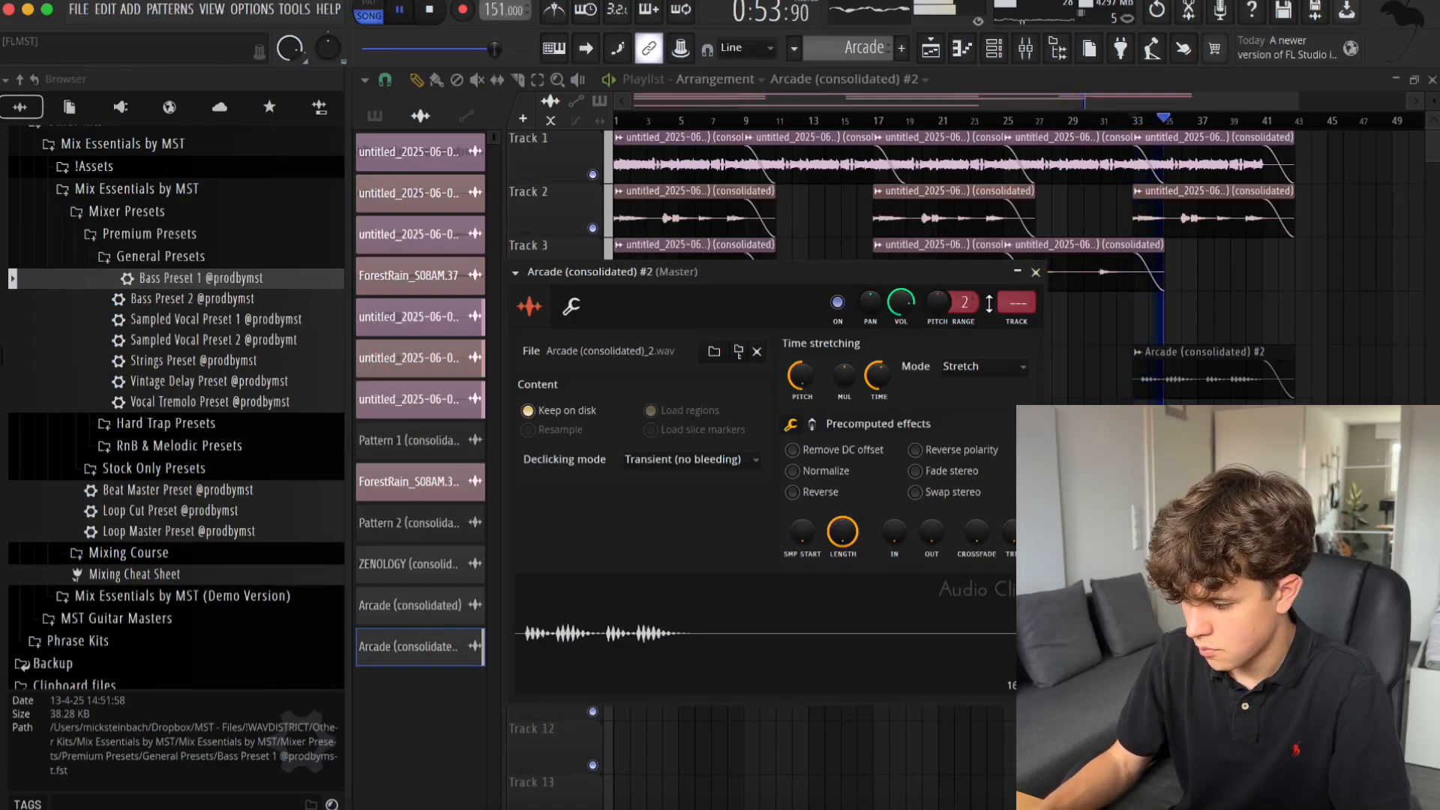
{"action": "left_click", "coordinate": [1036, 273]}
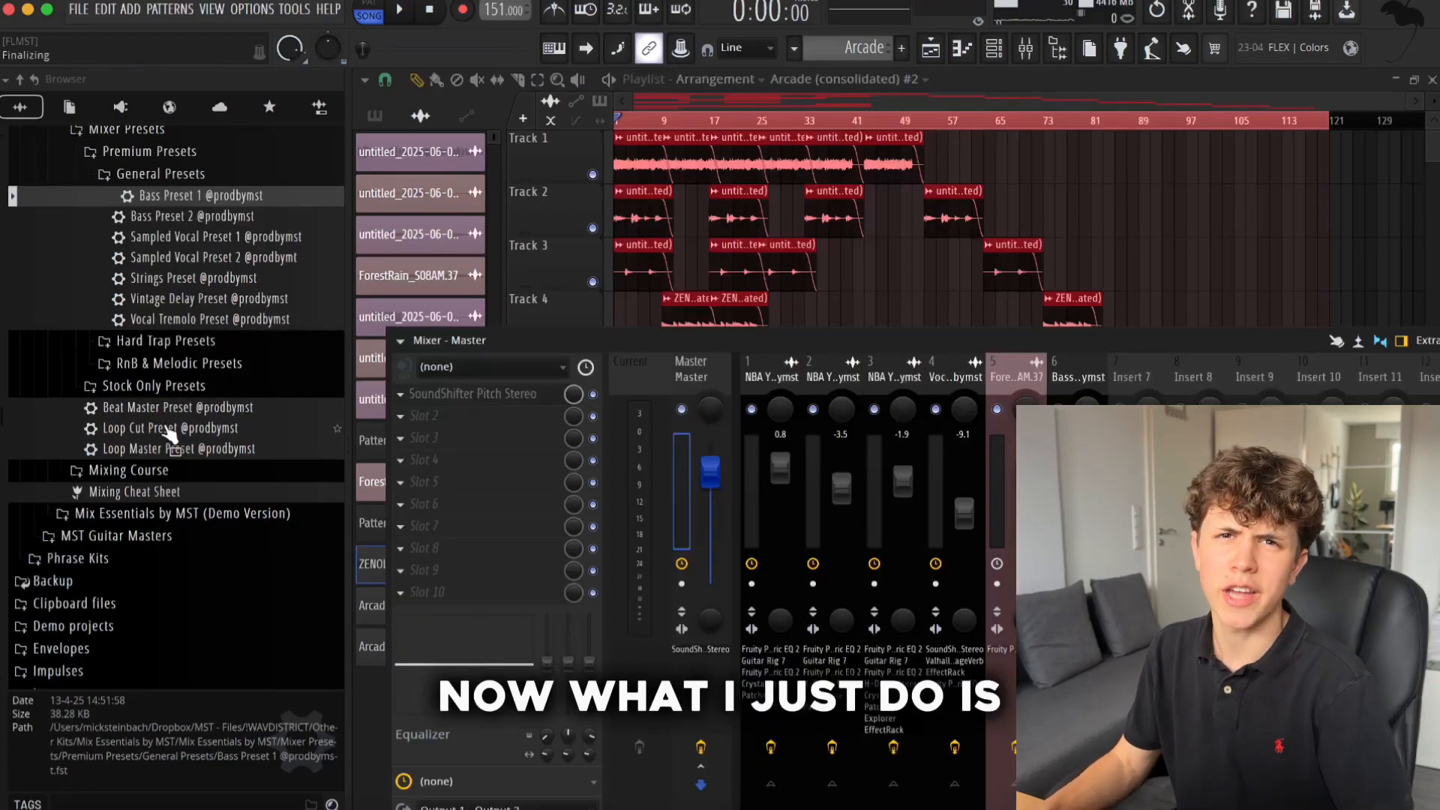
Load the Loop Master Preset on the Master track and normalize the final consolidated sample on Track 1.
{"action": "left_click_drag", "start_coordinate": [126, 450], "coordinate": [466, 454]}
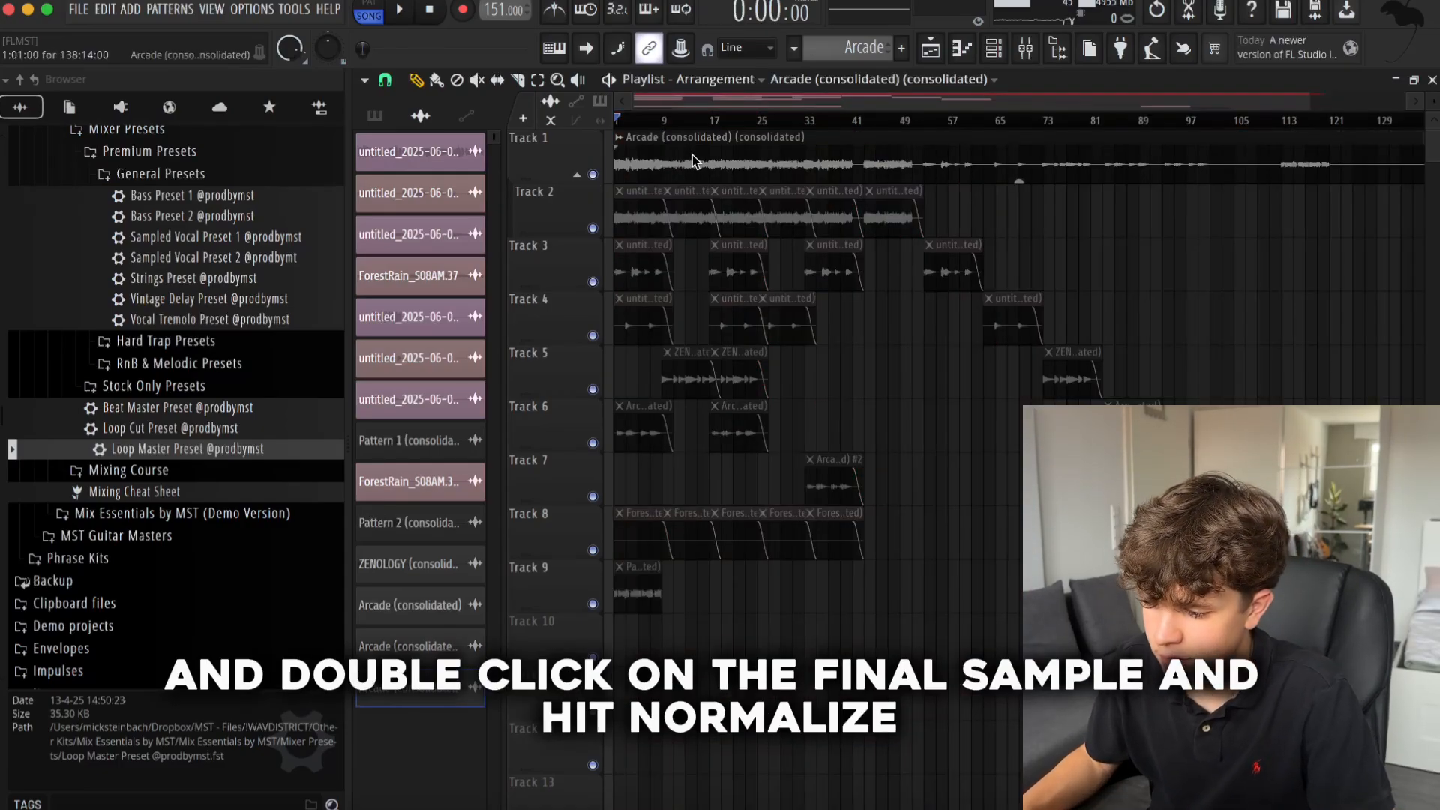
{"action": "double_click", "coordinate": [694, 161]}
{"action": "left_click", "coordinate": [846, 500]}
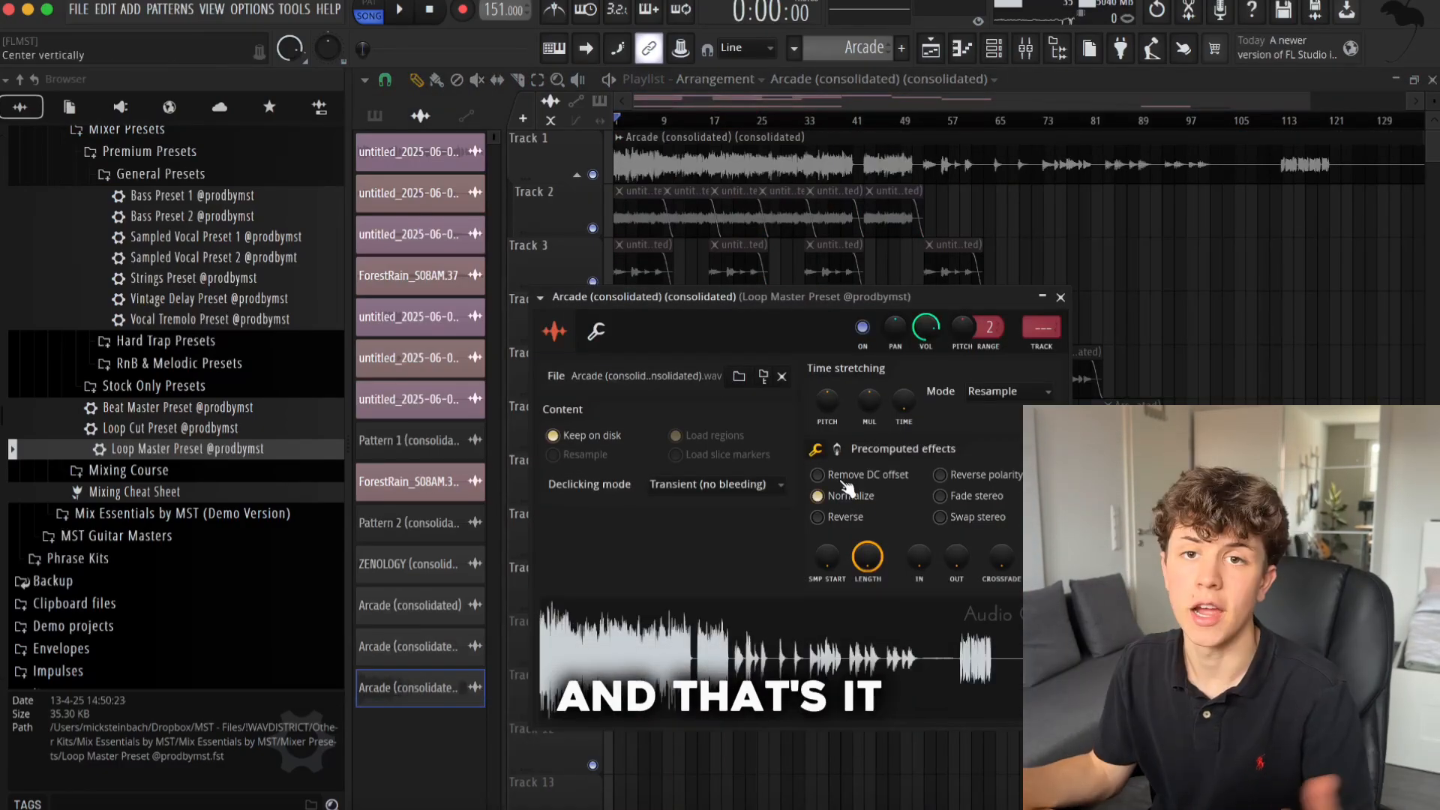